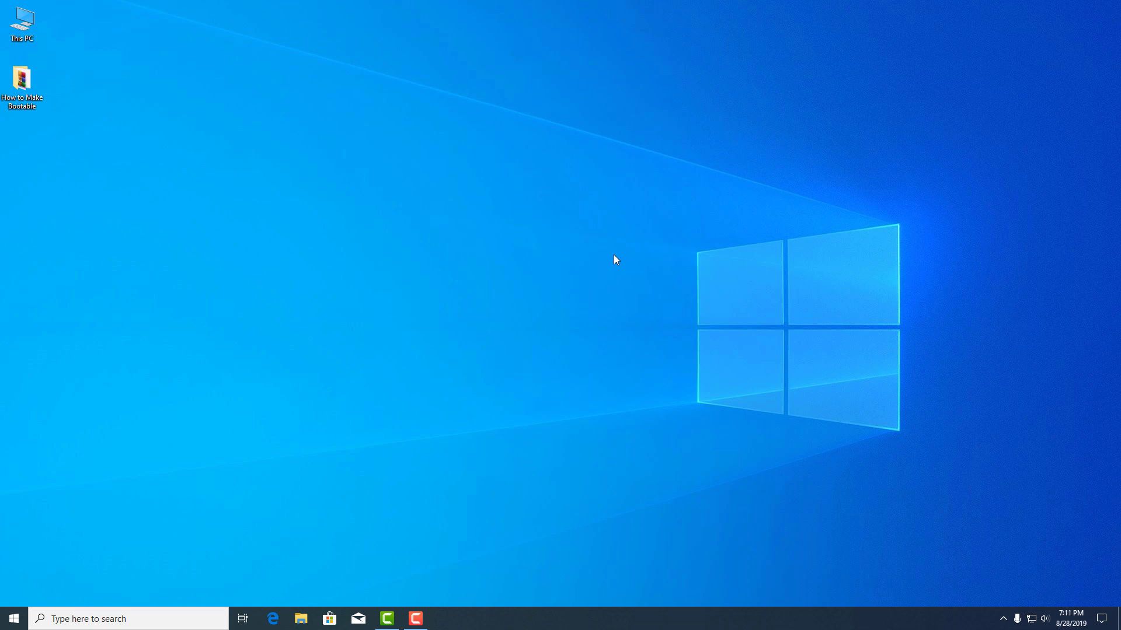
Open the How to Make Bootable folder on the desktop and launch the Chrome browser.
double_click(40, 89)
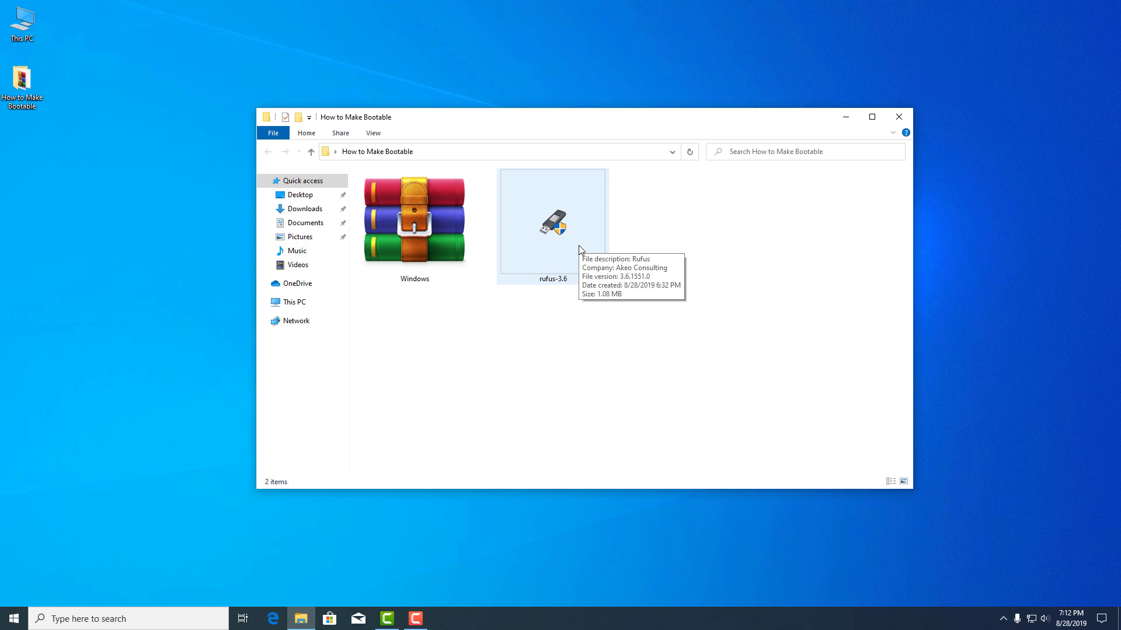
key(super)
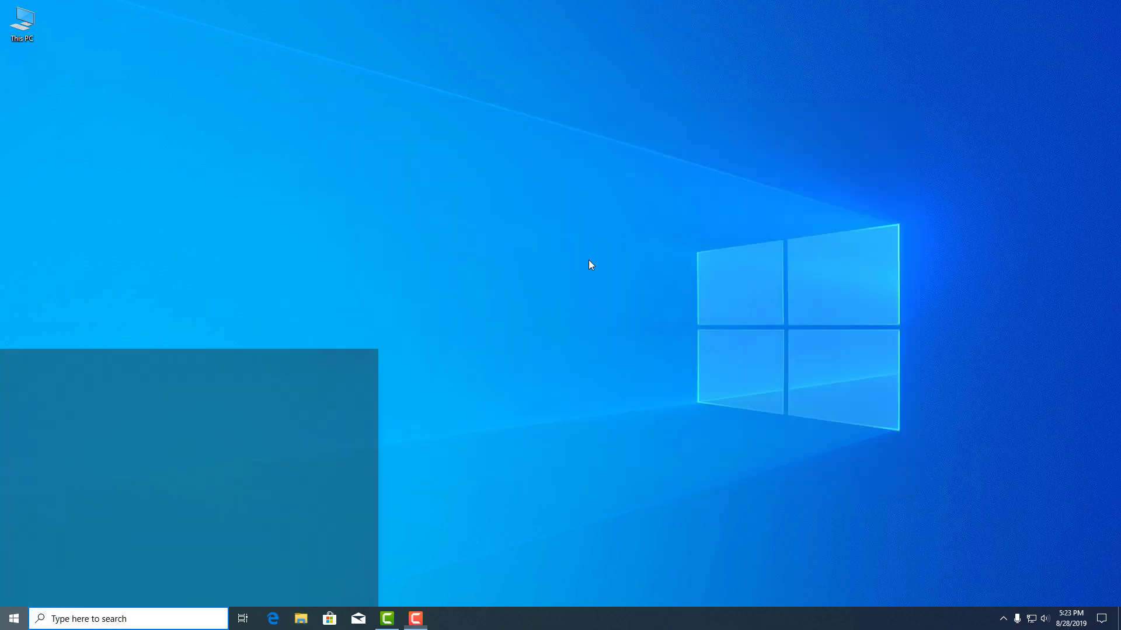
text(chrome)
key(Return)
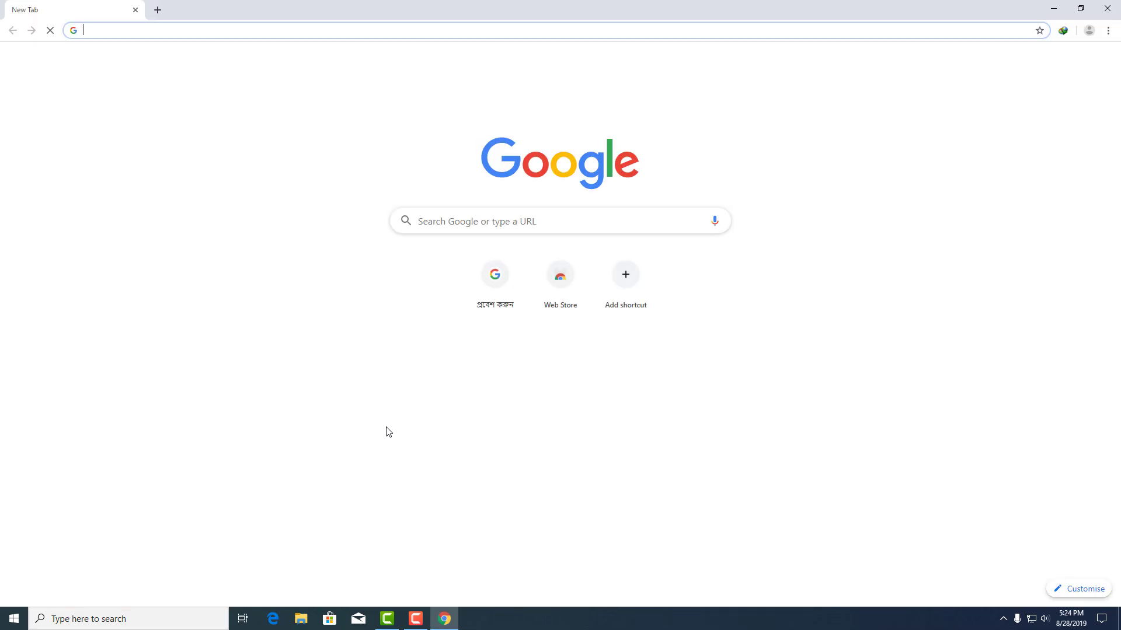
Search Google for "windows 10" and open Microsoft's Download Windows 10 Disc Image (ISO File) page.
click(472, 223)
text(Windo)
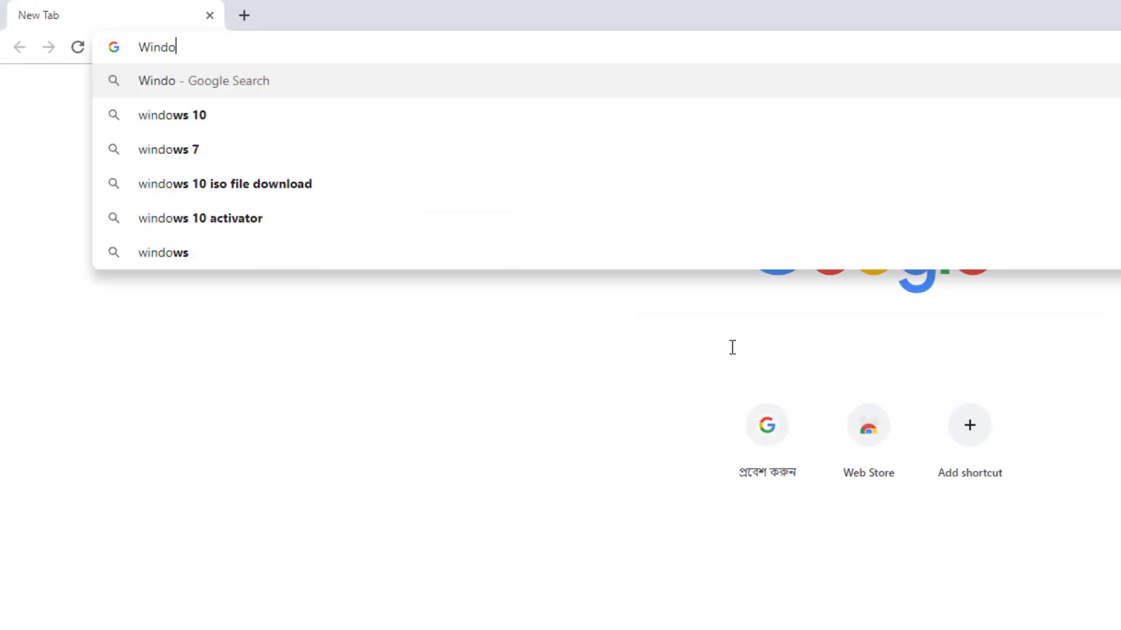
text(ws)
click(240, 105)
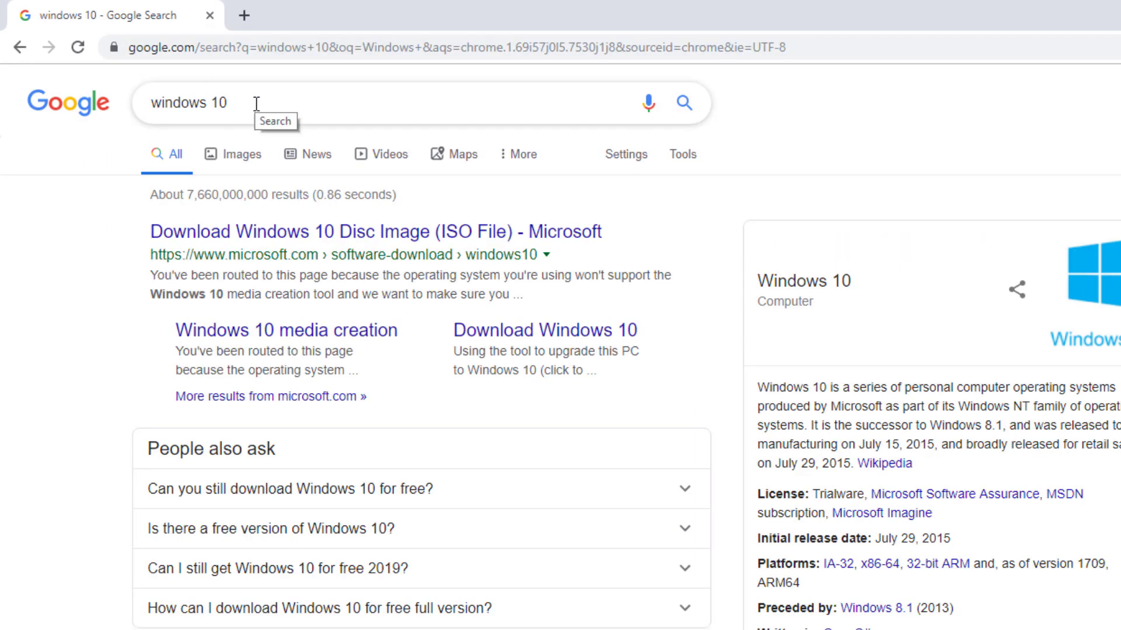
click(295, 241)
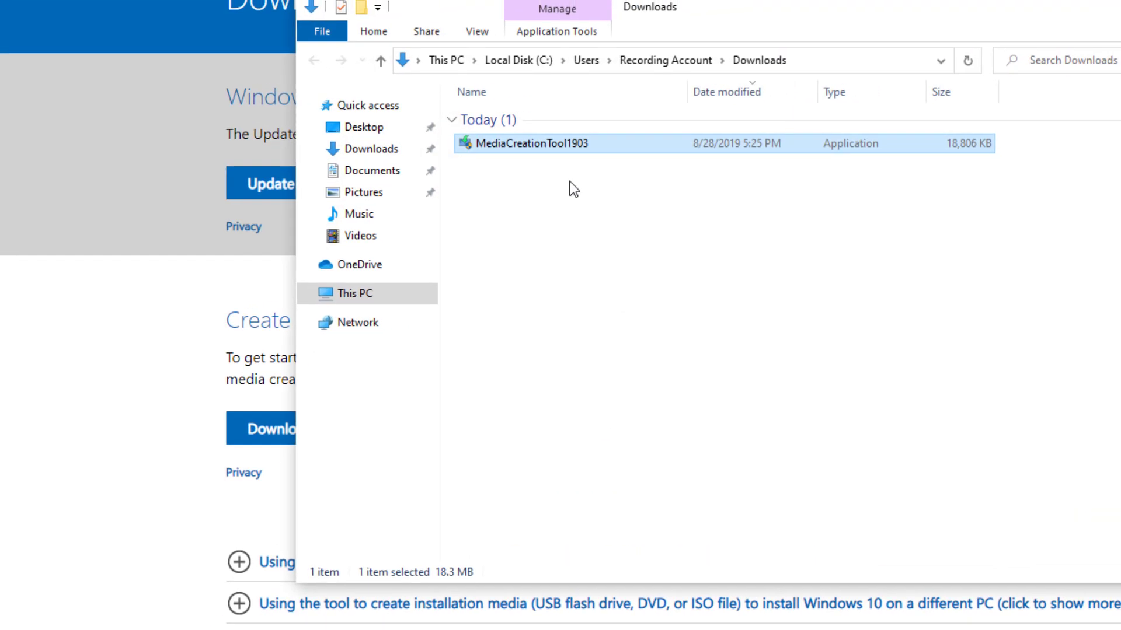
Run MediaCreationTool1903 from the Downloads folder and close the folder window.
right_click(693, 133)
click(811, 154)
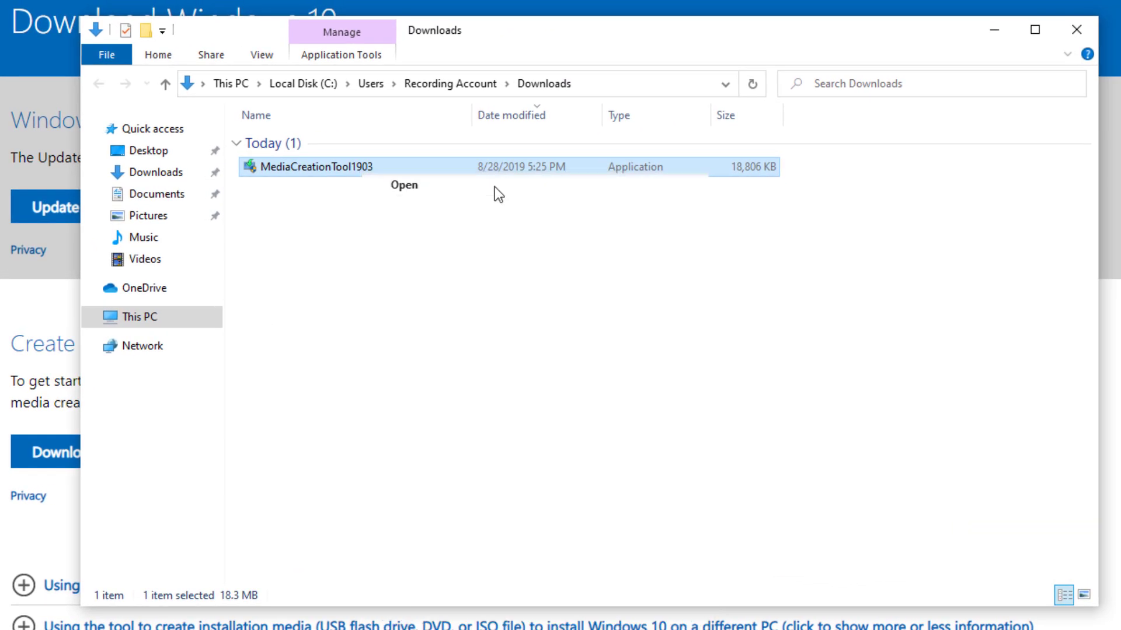
click(1076, 29)
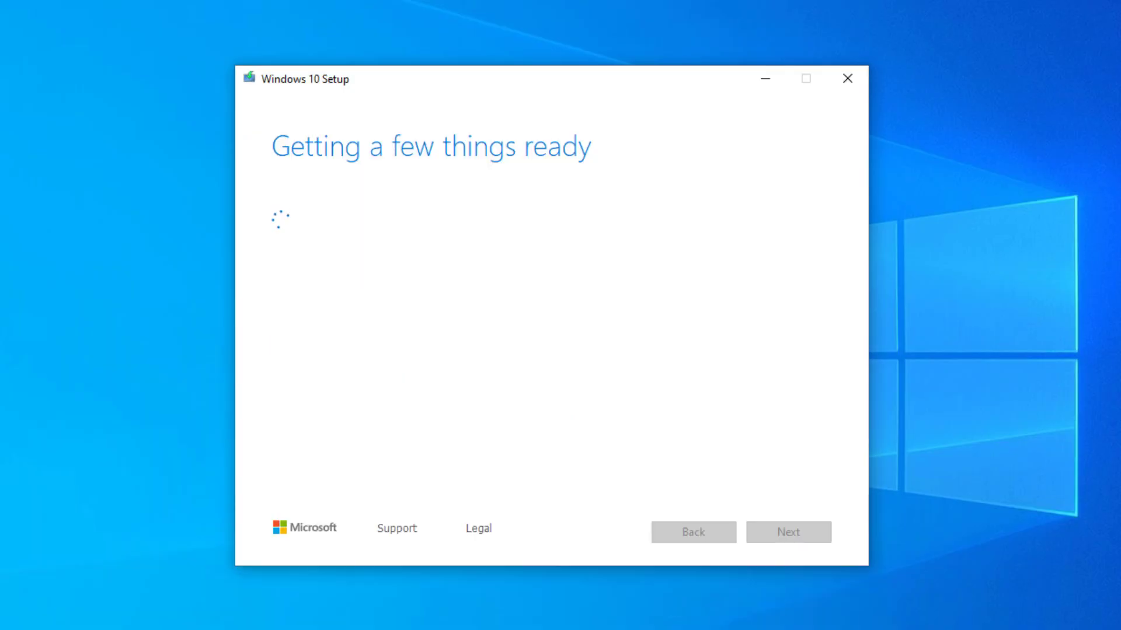
Proceed through the setup and choose to create installation media (USB flash drive, DVD, or ISO file) for another PC.
click(786, 537)
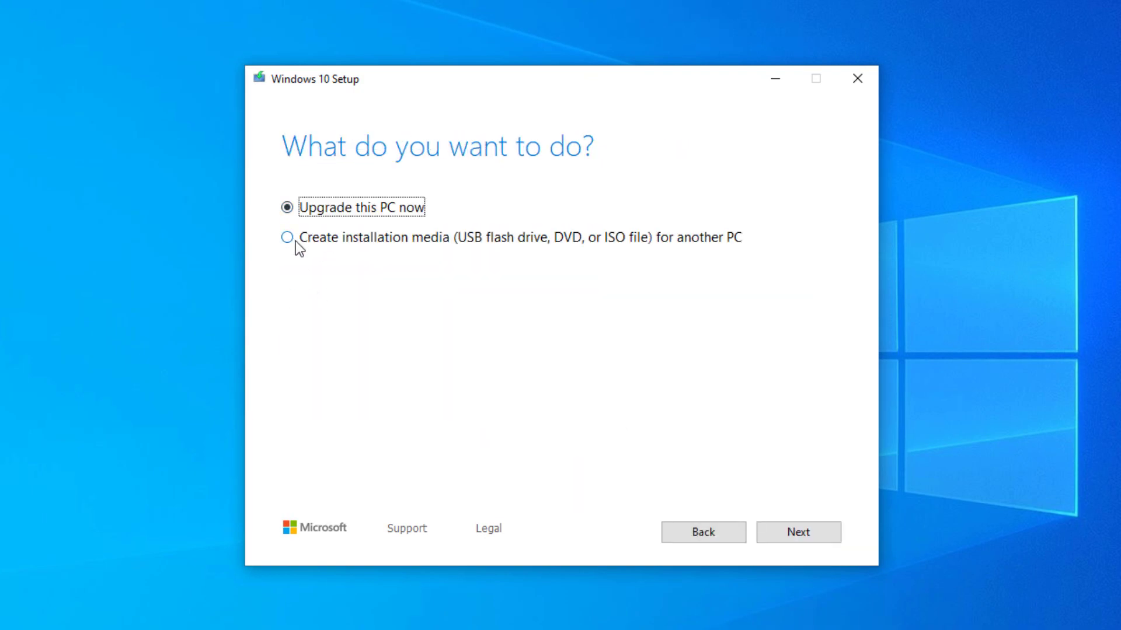
click(297, 240)
click(769, 530)
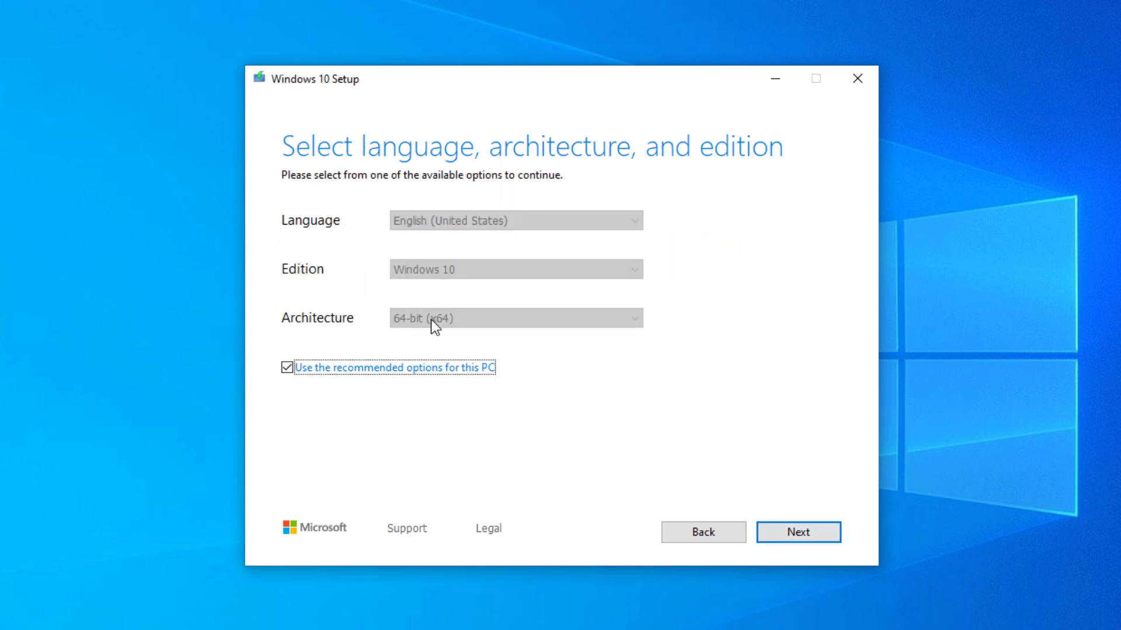
Turn off the recommended options for this PC and check the available language and edition choices.
key(space)
click(535, 221)
scroll(464, 338, up, 1)
click(456, 269)
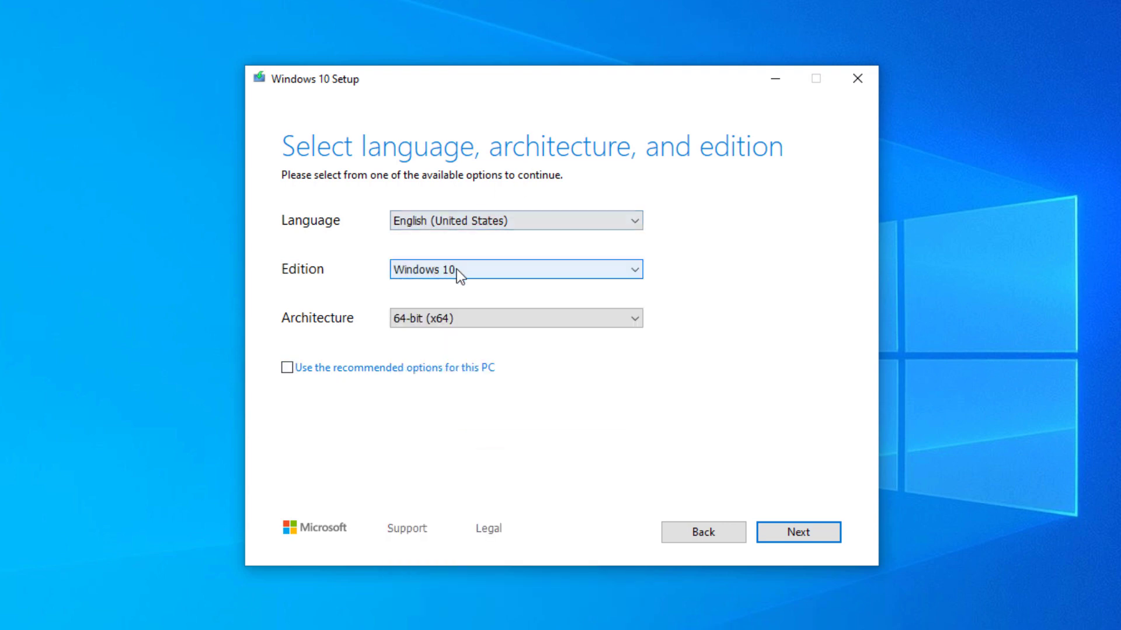
Set the architecture to 64-bit (x64) and toggle the recommended options before continuing to the media choice.
click(479, 316)
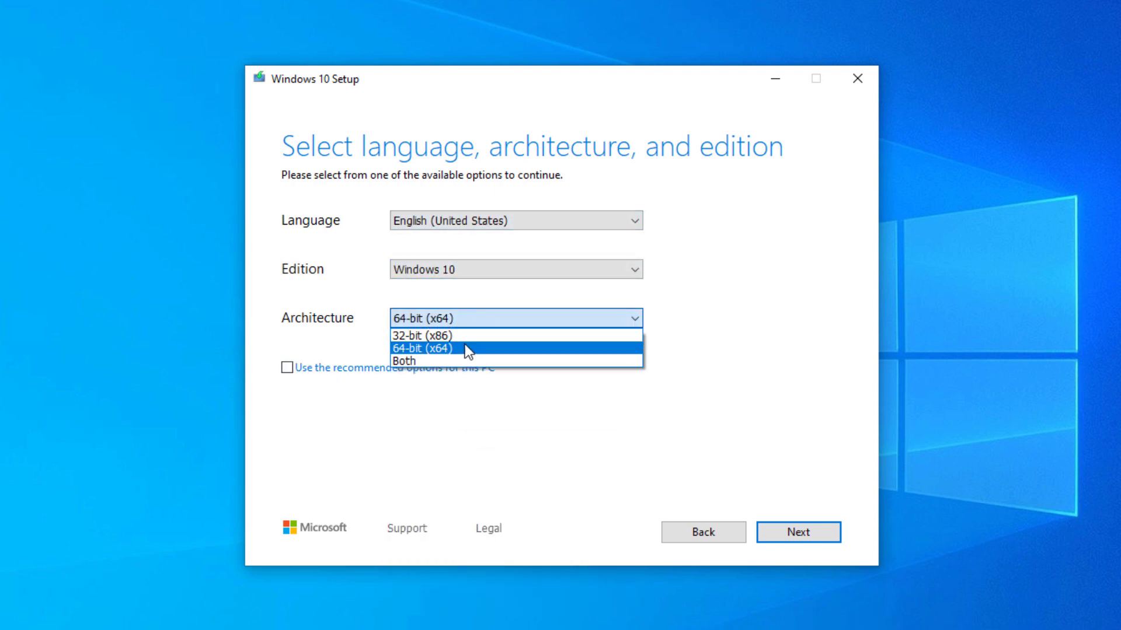
click(413, 357)
click(422, 326)
click(429, 348)
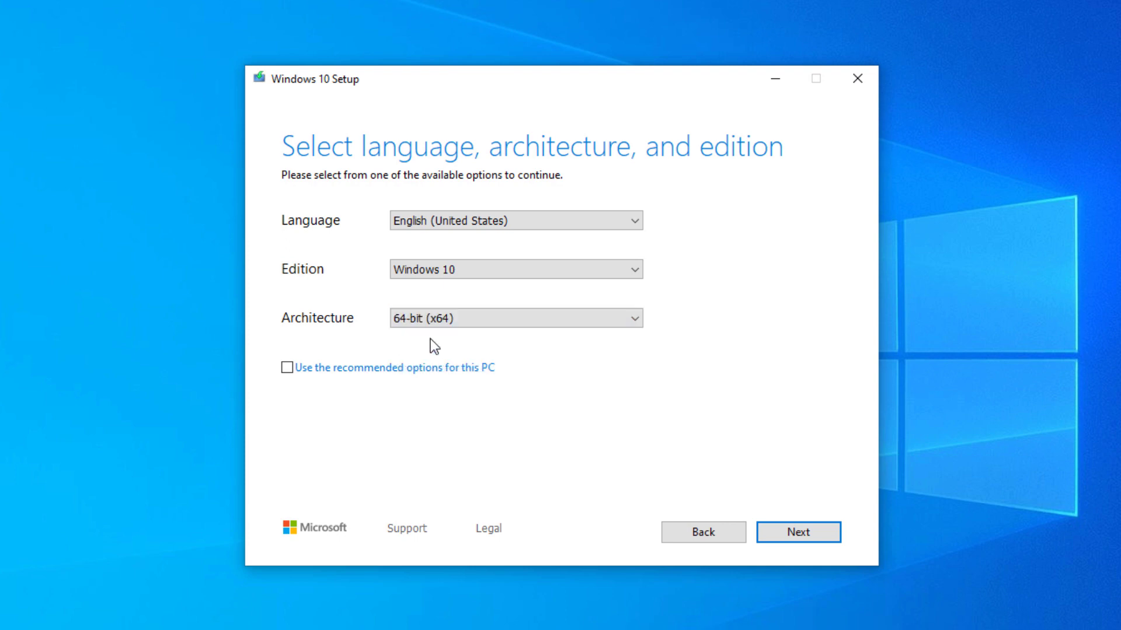
click(394, 367)
click(779, 532)
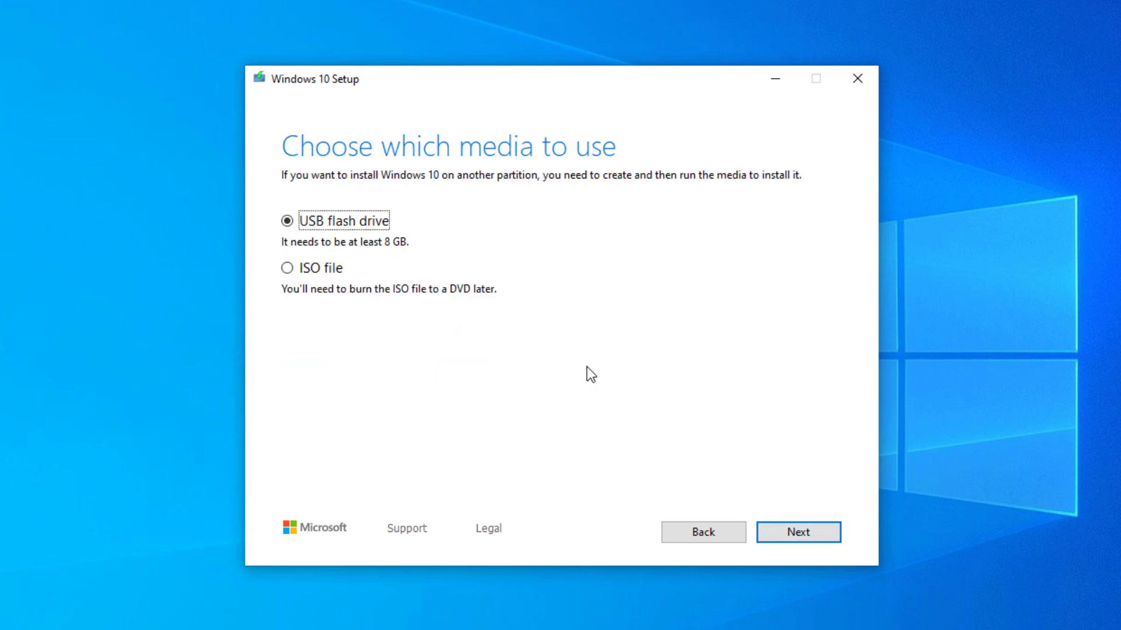
Choose ISO file as the media and save it to the Desktop under the name Windows.
click(281, 272)
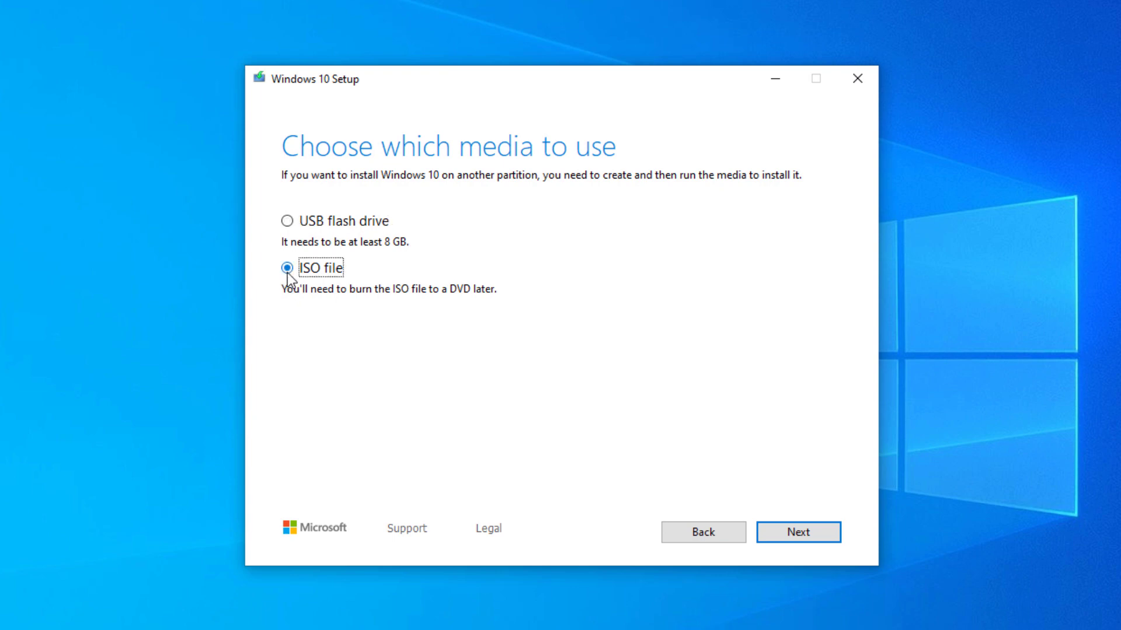
click(790, 537)
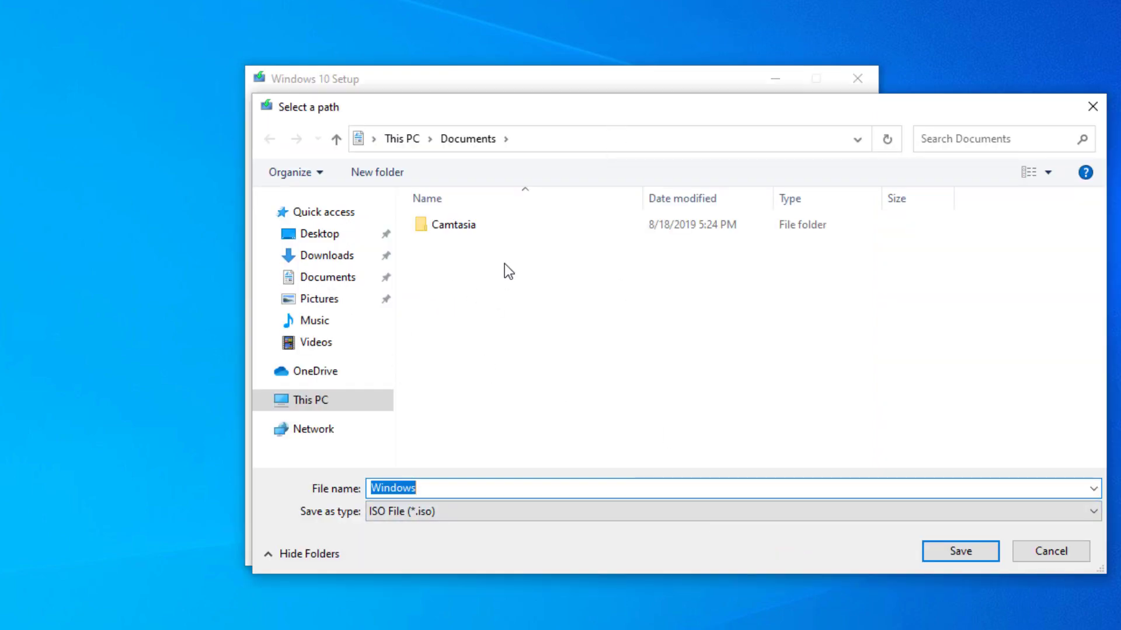
click(325, 236)
click(326, 275)
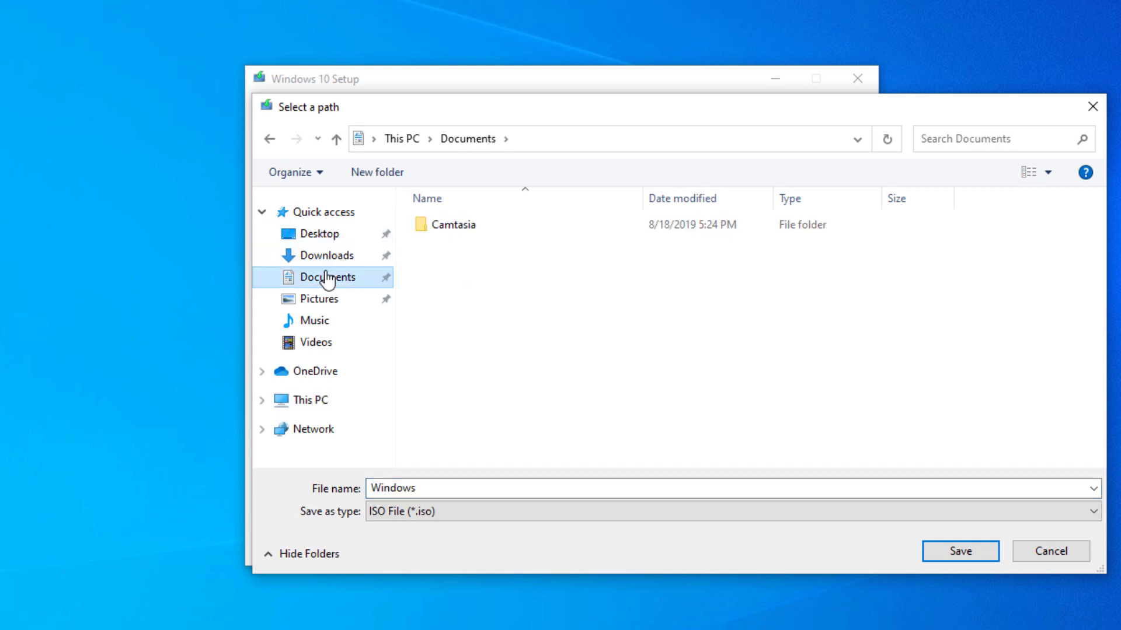
click(313, 244)
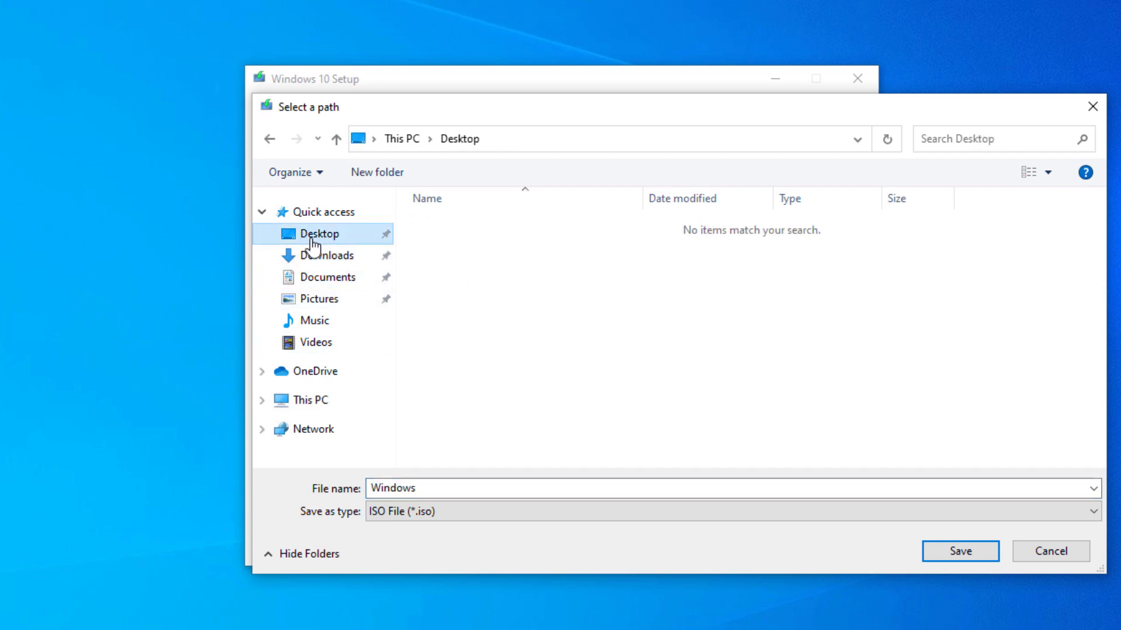
click(421, 489)
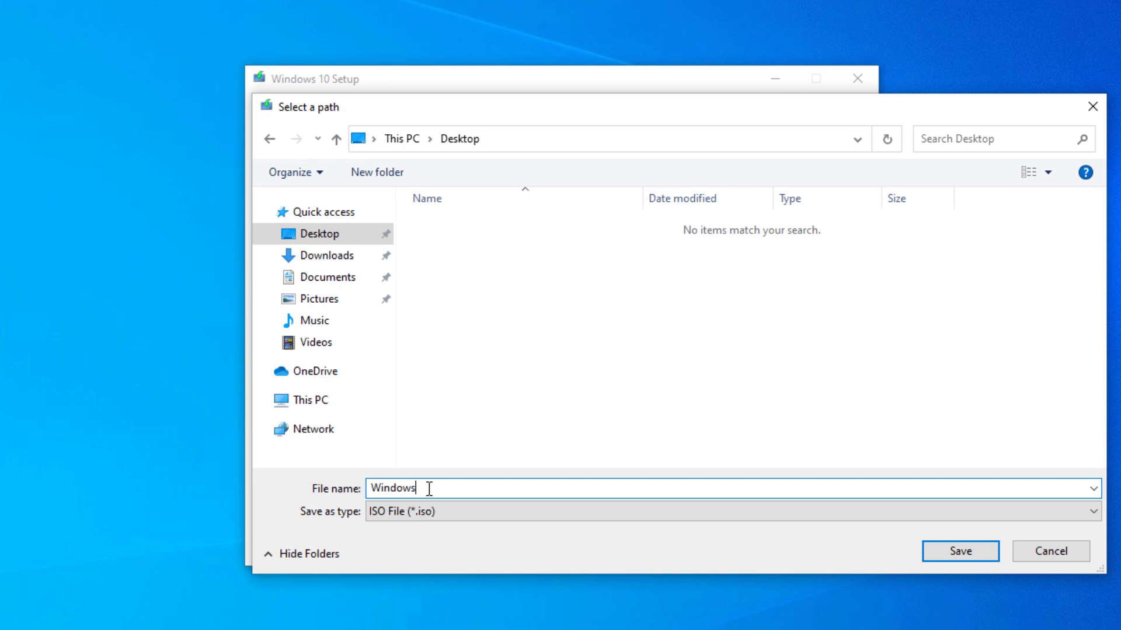
click(846, 513)
click(959, 525)
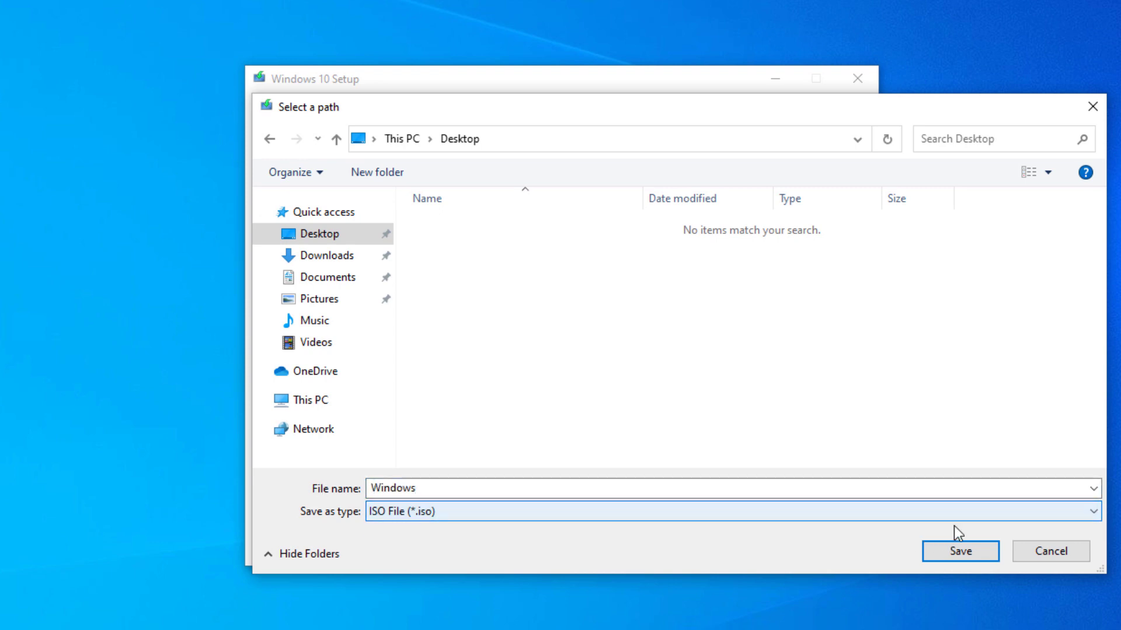
click(958, 550)
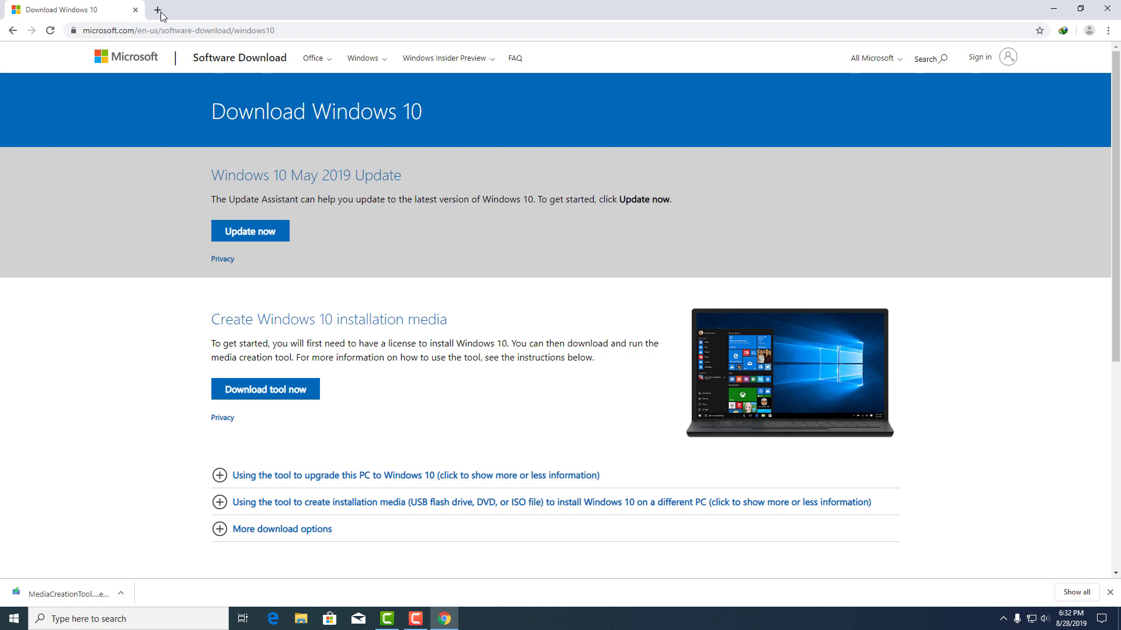
Search Google for "Rufus" in a new browser tab and browse down the rufus.ie website.
click(155, 10)
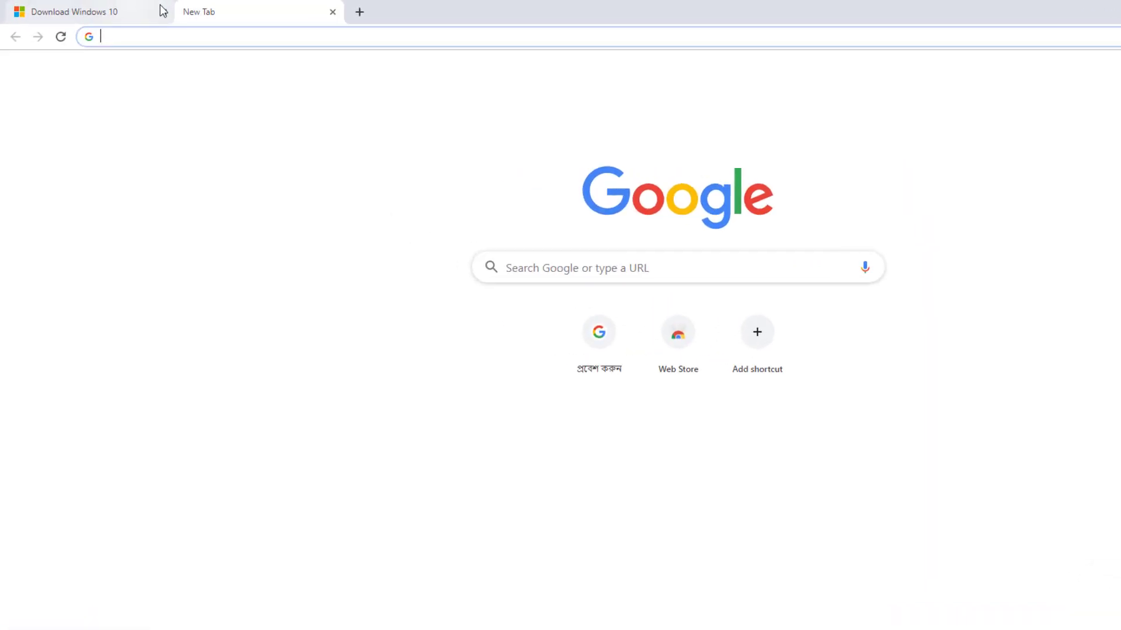
click(163, 10)
click(626, 282)
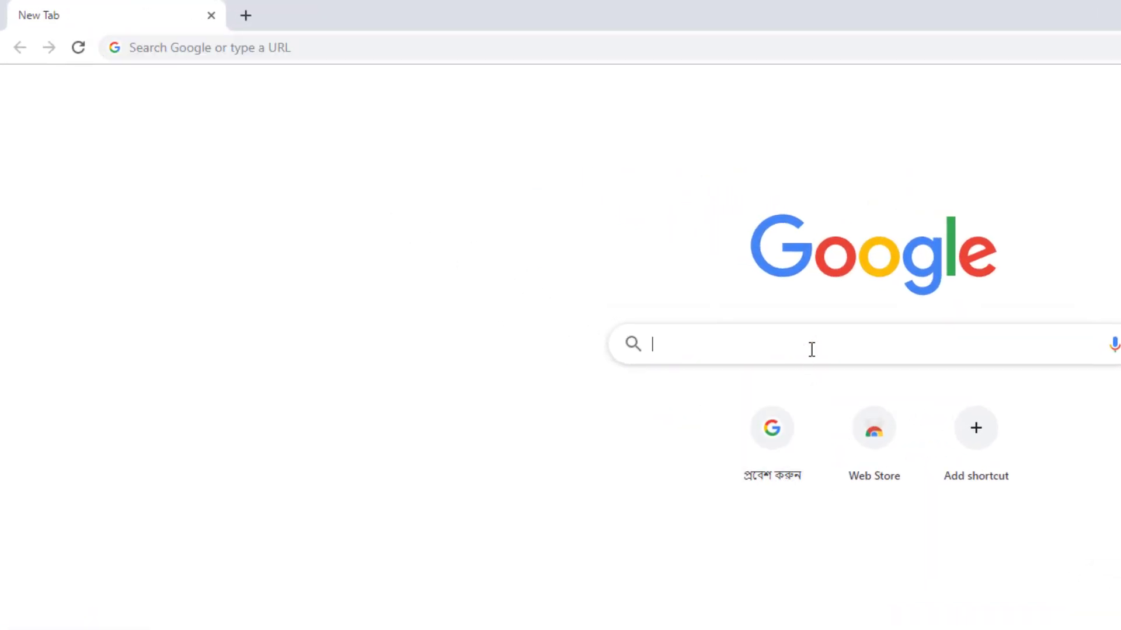
text(Rufus)
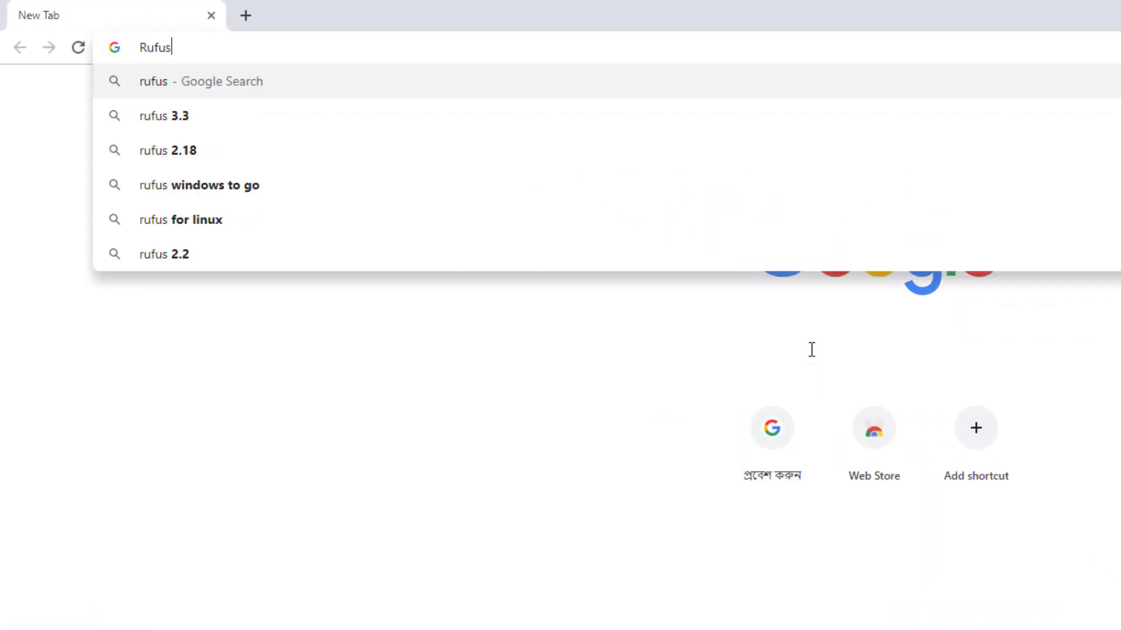
key(Return)
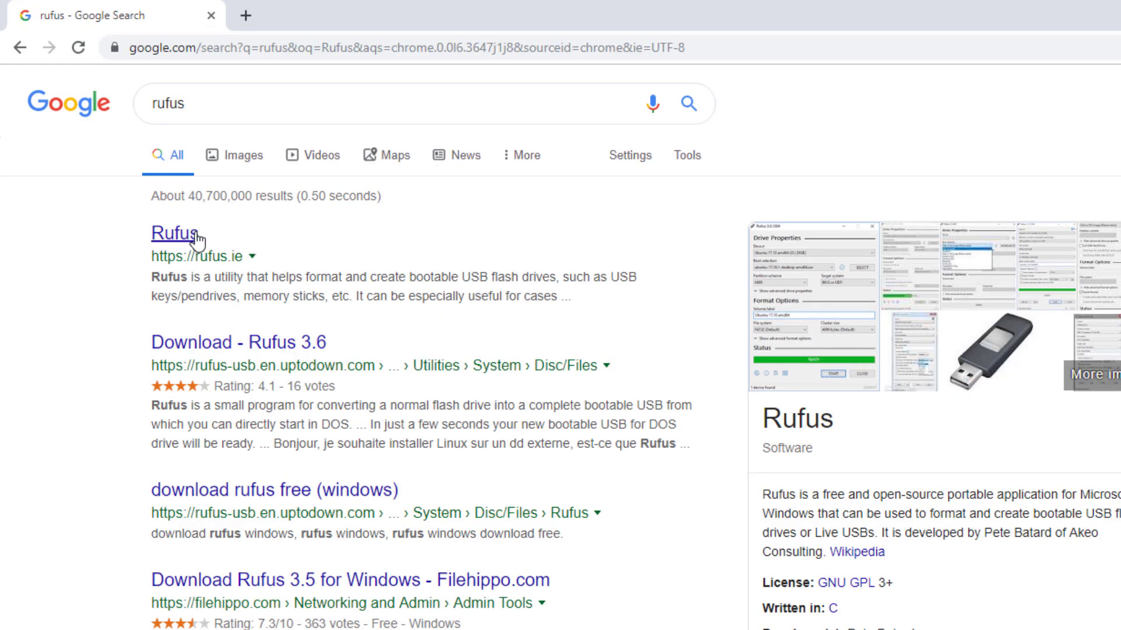
click(197, 239)
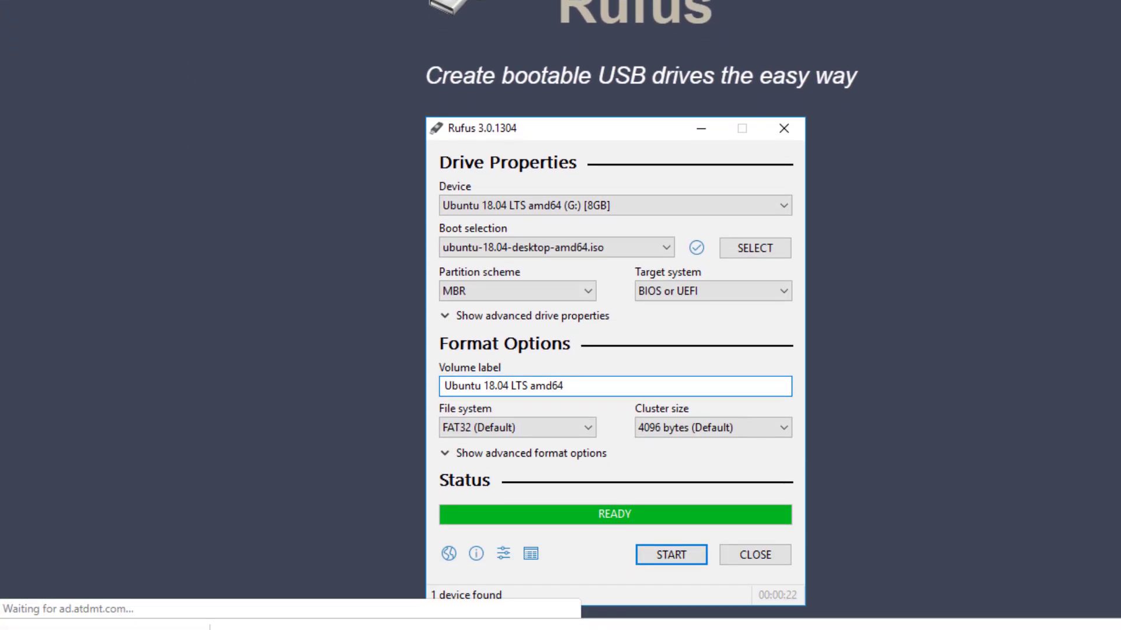
scroll(686, 79, down, 10)
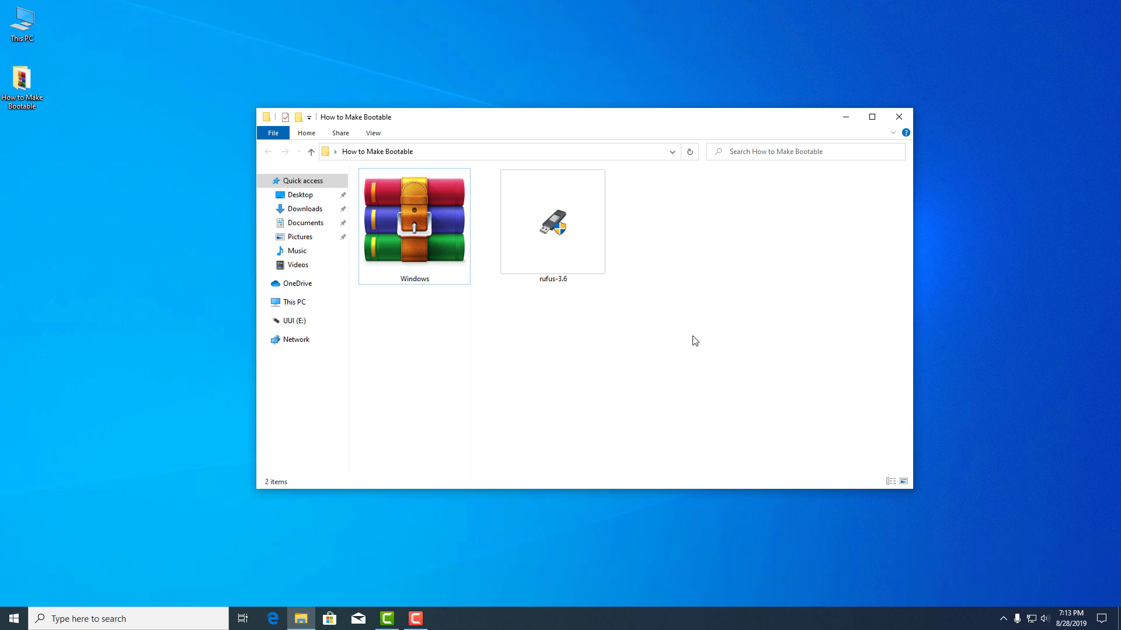
Check the UUI (E:) USB drive in This PC and close that window.
double_click(37, 24)
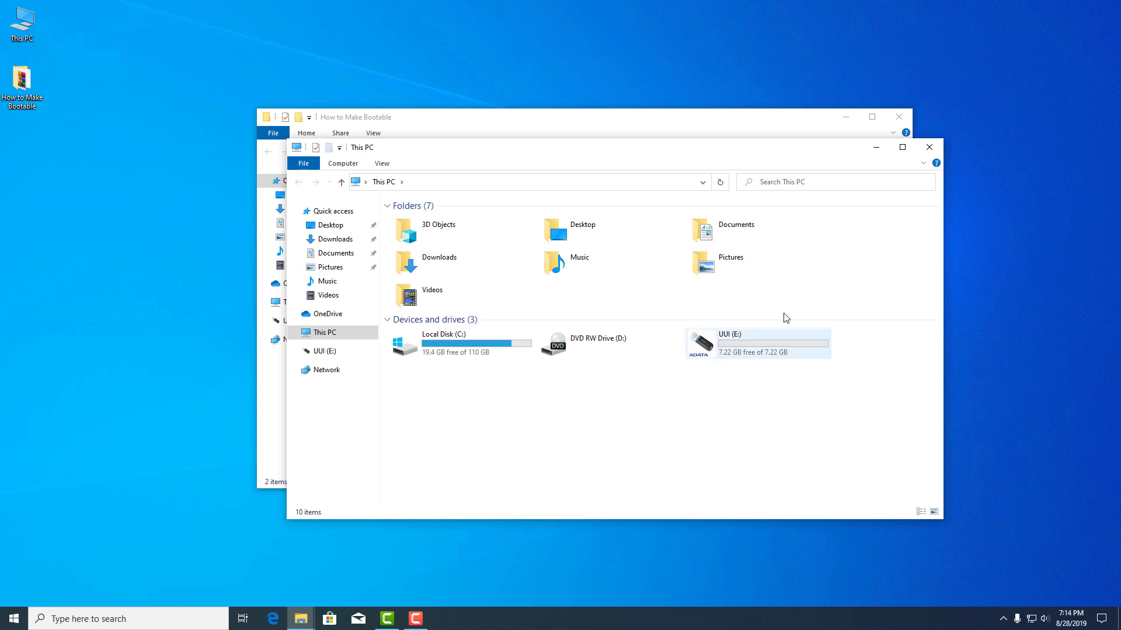
click(929, 147)
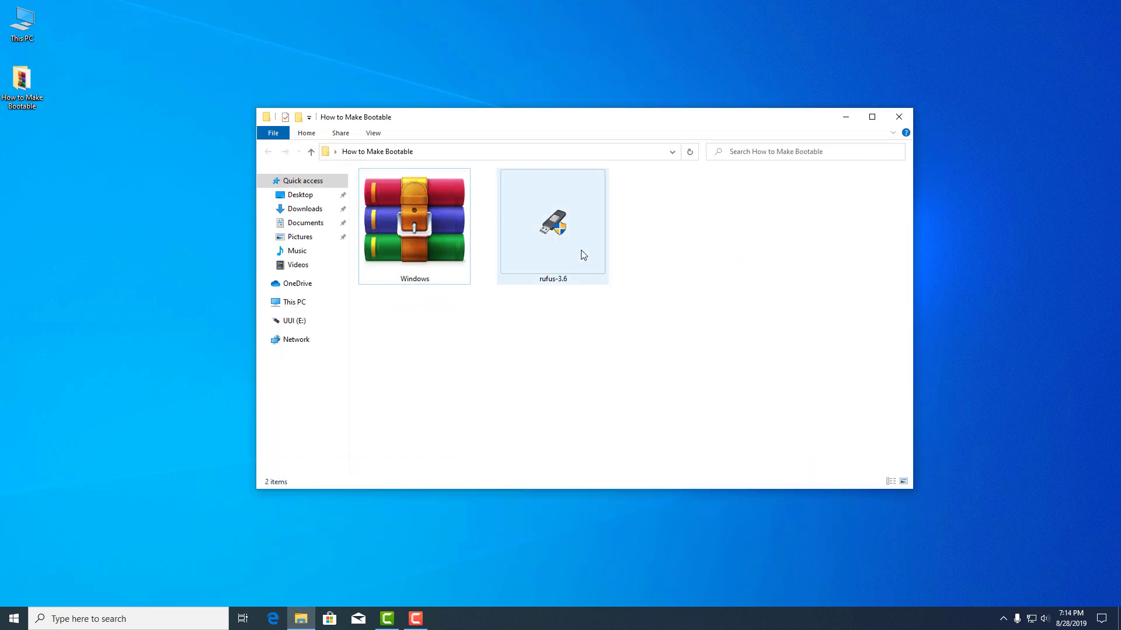
Launch rufus-3.6 from the How to Make Bootable folder, declining online update checks, and move its window aside.
right_click(580, 257)
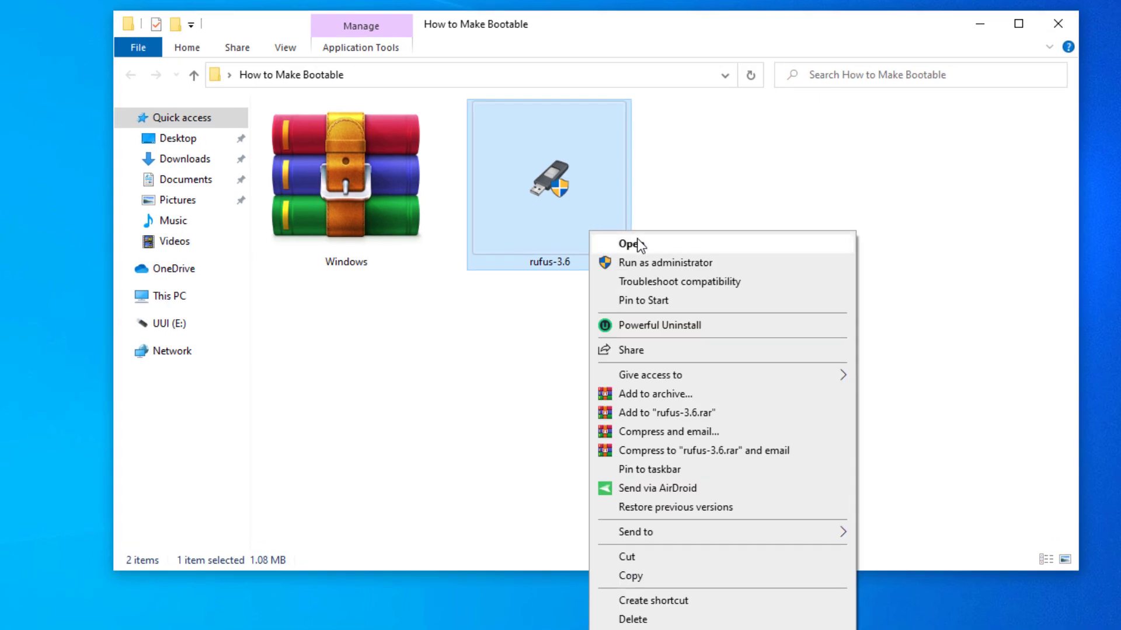
click(638, 244)
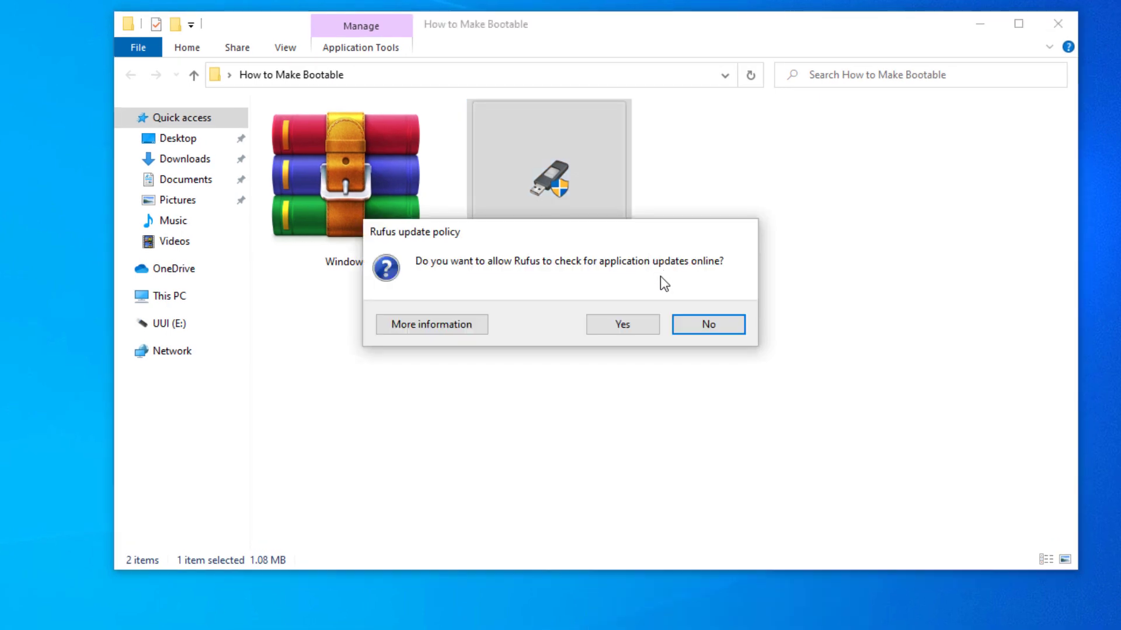
click(691, 323)
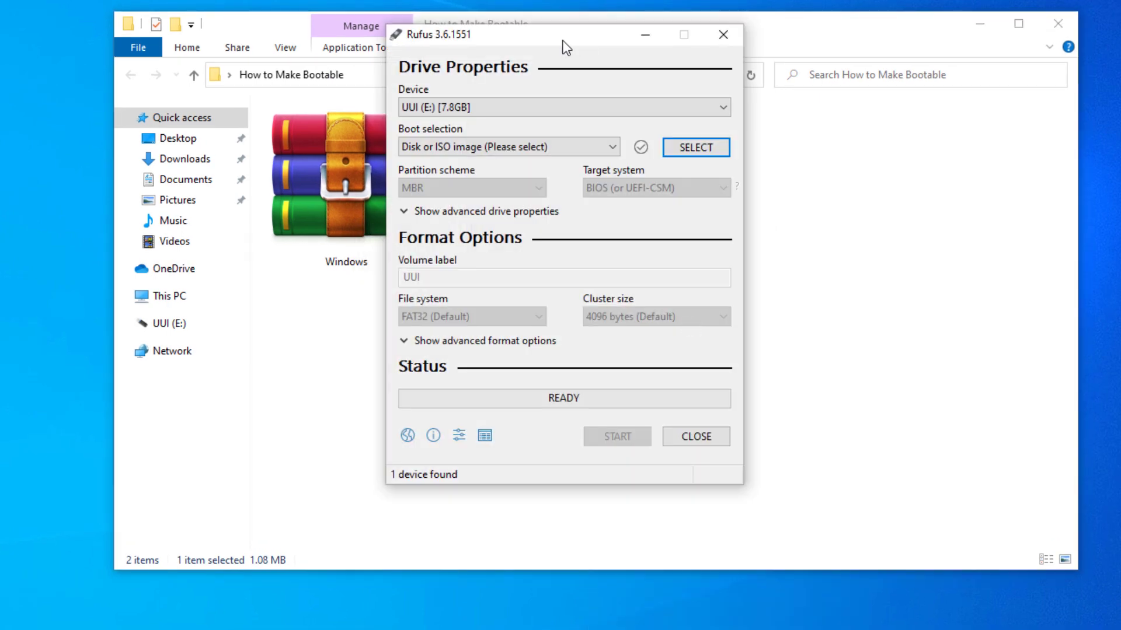
drag(553, 46, 923, 81)
drag(743, 34, 380, 35)
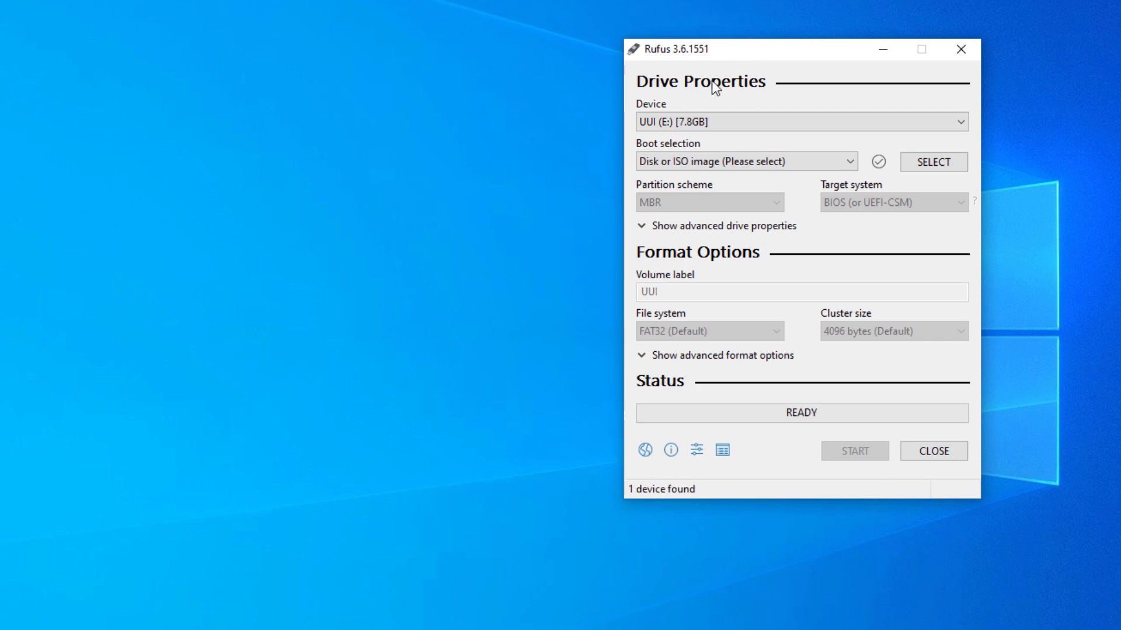
Select UUI (E:) [7.8GB] as the Rufus device and minimize the How to Make Bootable folder window.
click(710, 120)
click(709, 121)
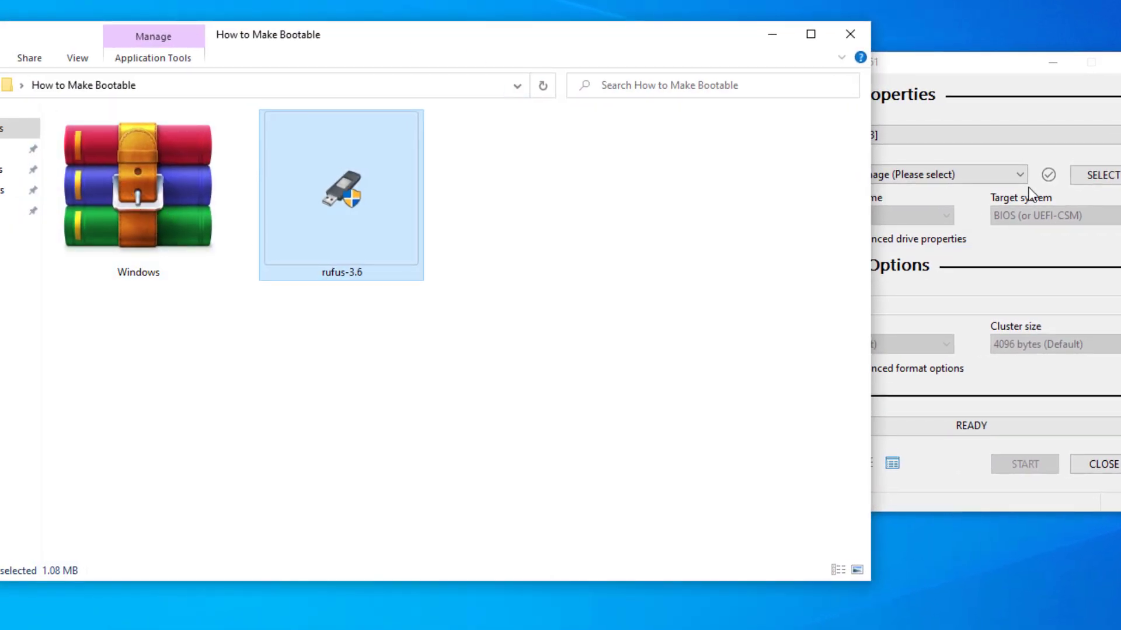
click(772, 34)
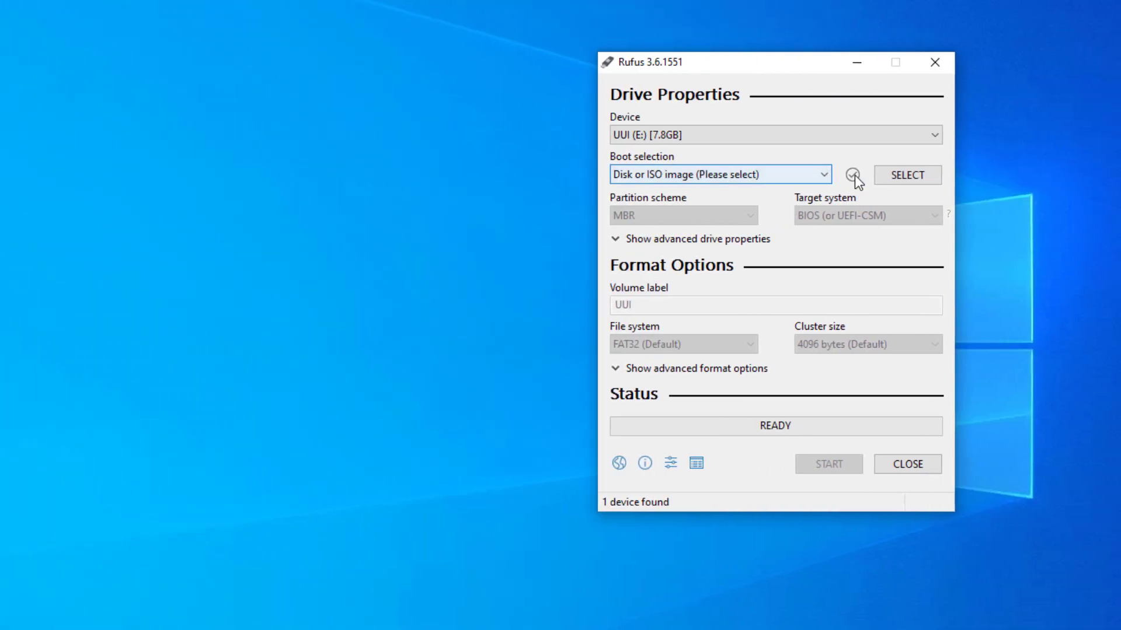
Load the Windows ISO from the How to Make Bootable folder on the Desktop as the Rufus boot image.
click(902, 176)
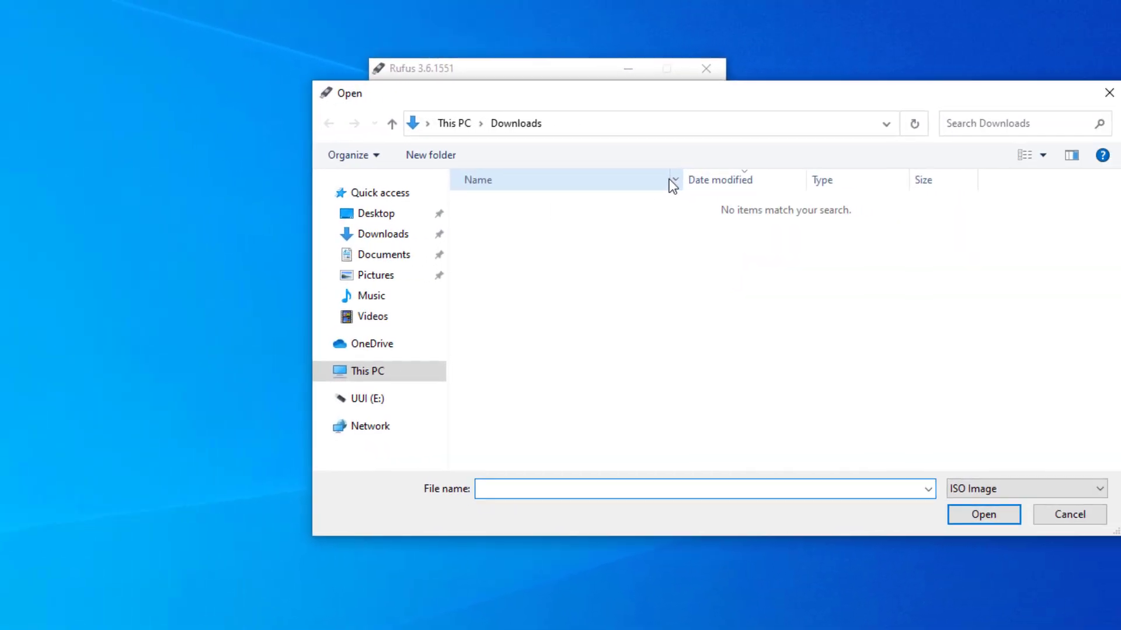
click(394, 215)
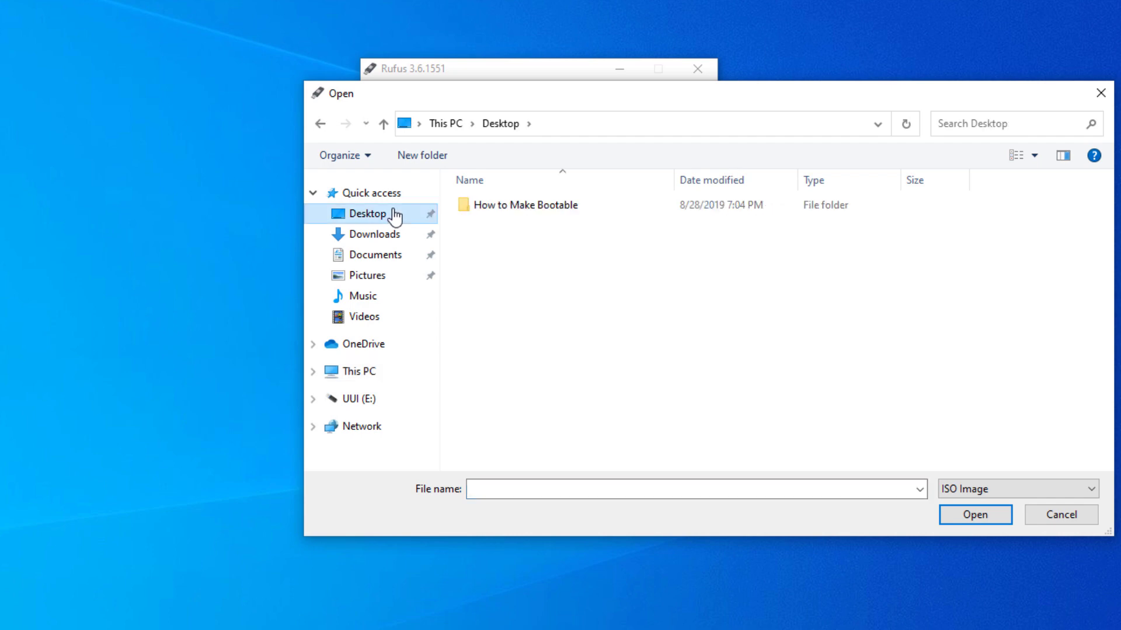
double_click(501, 205)
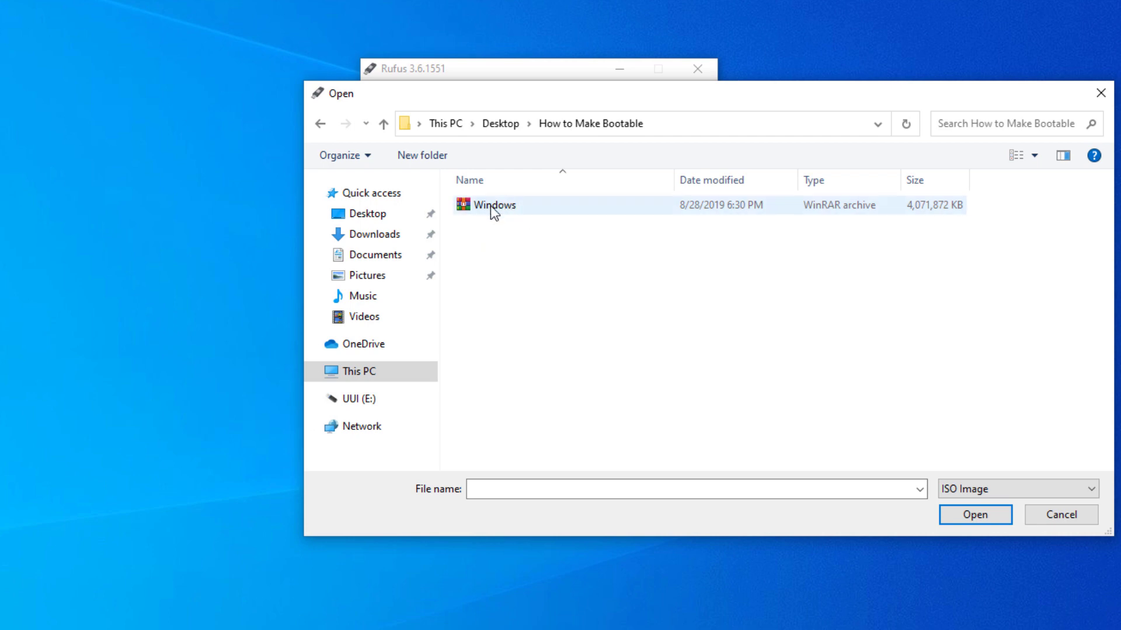
click(506, 212)
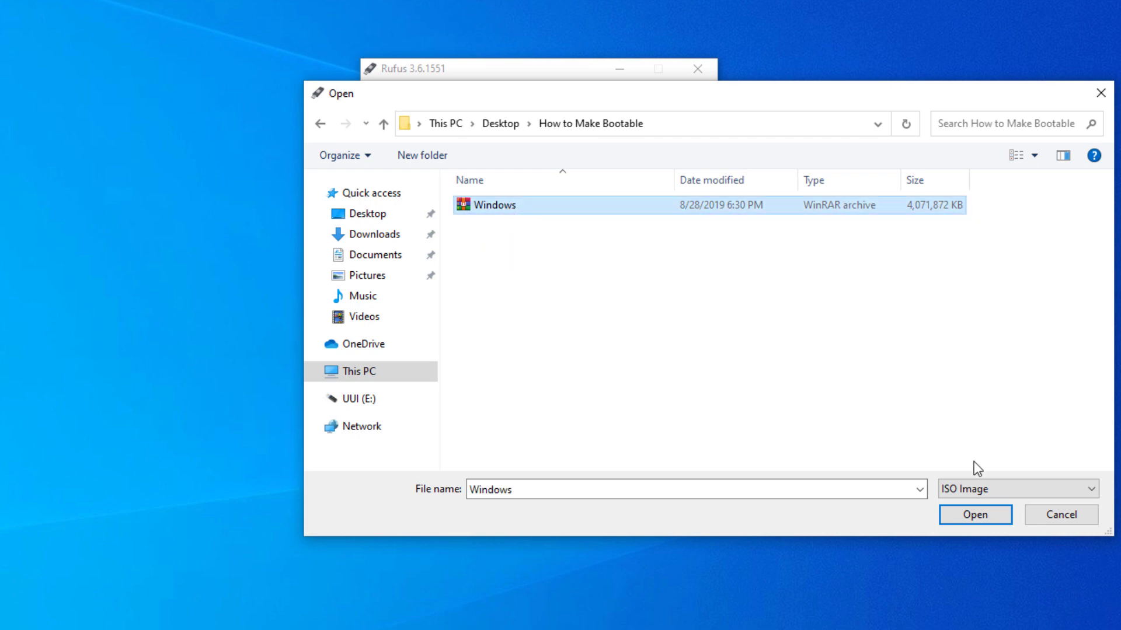
click(972, 512)
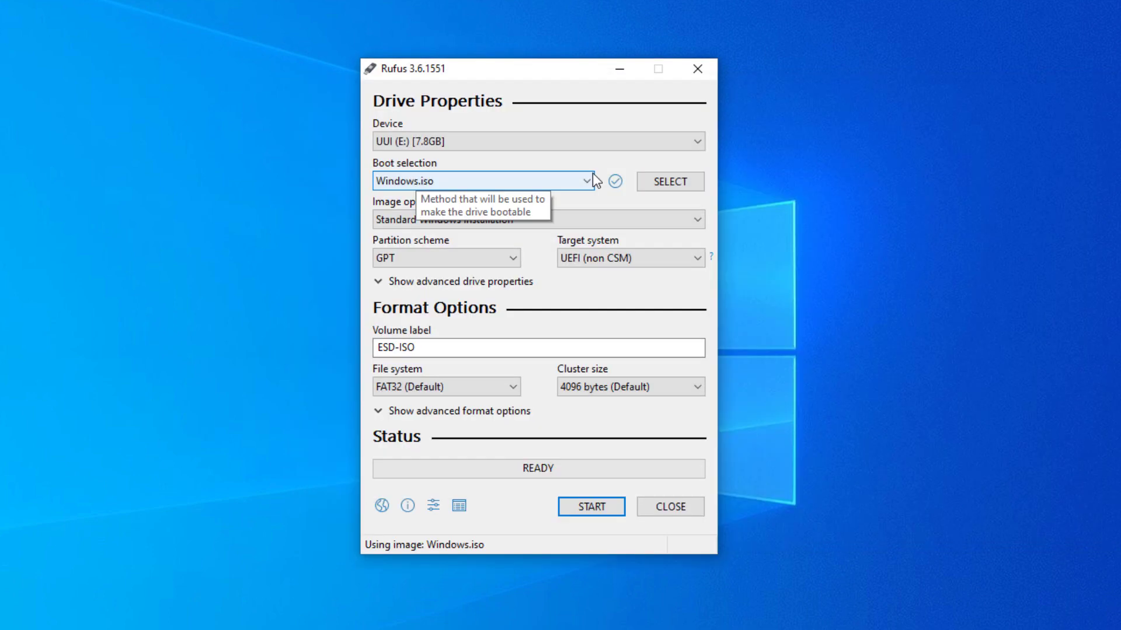
Write Windows.iso to the USB drive with the current GPT and FAT32 settings, accepting data erasure, and close Rufus when finished.
drag(502, 71, 445, 64)
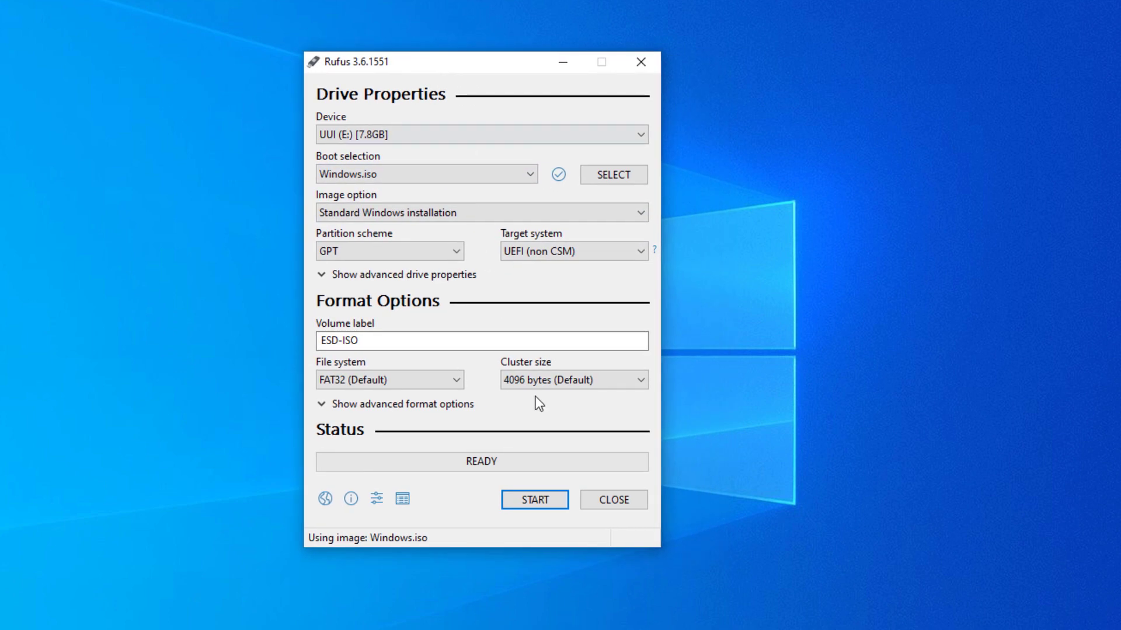
click(542, 499)
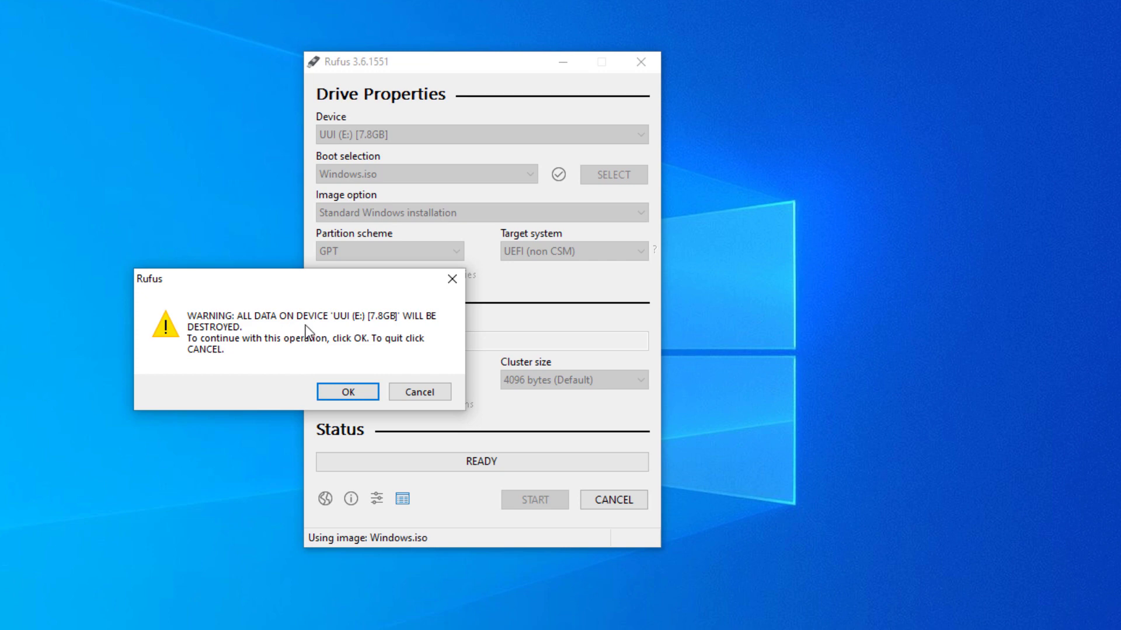
click(353, 393)
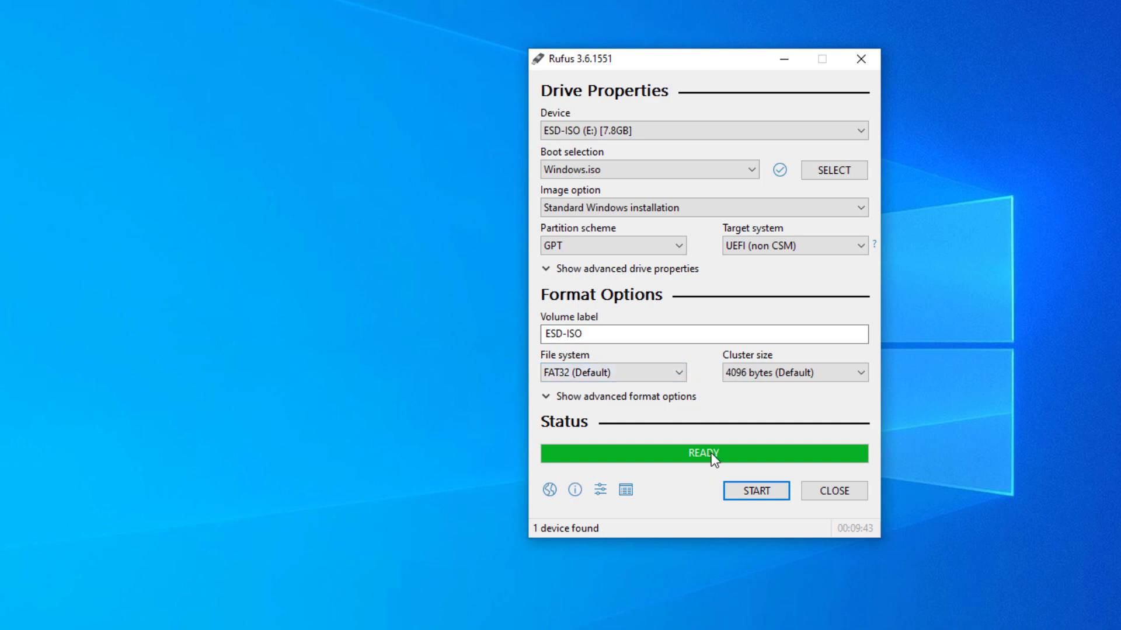
click(834, 493)
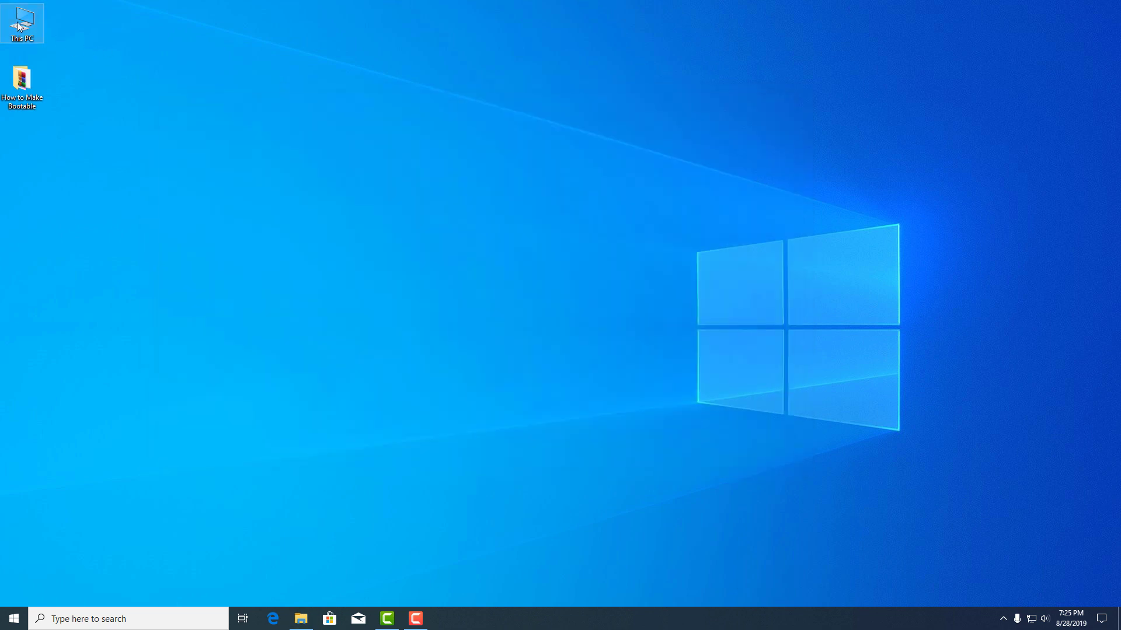
Inspect the boot files on the ESD-ISO (E:) drive through This PC and return to the drive overview.
double_click(19, 26)
drag(539, 110, 636, 139)
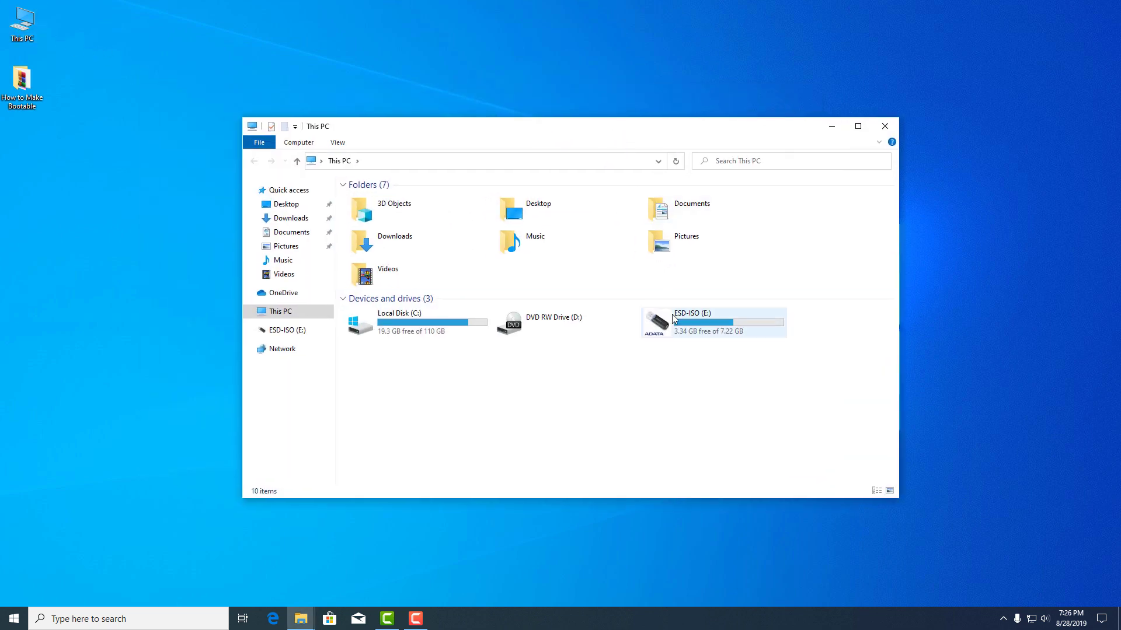
double_click(729, 333)
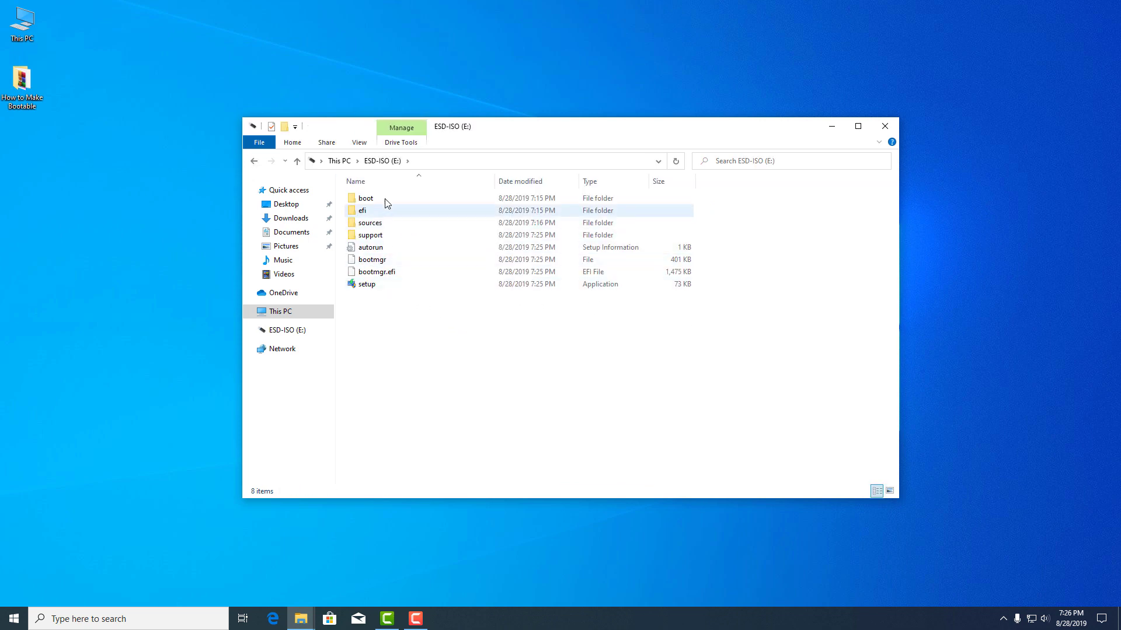
click(254, 161)
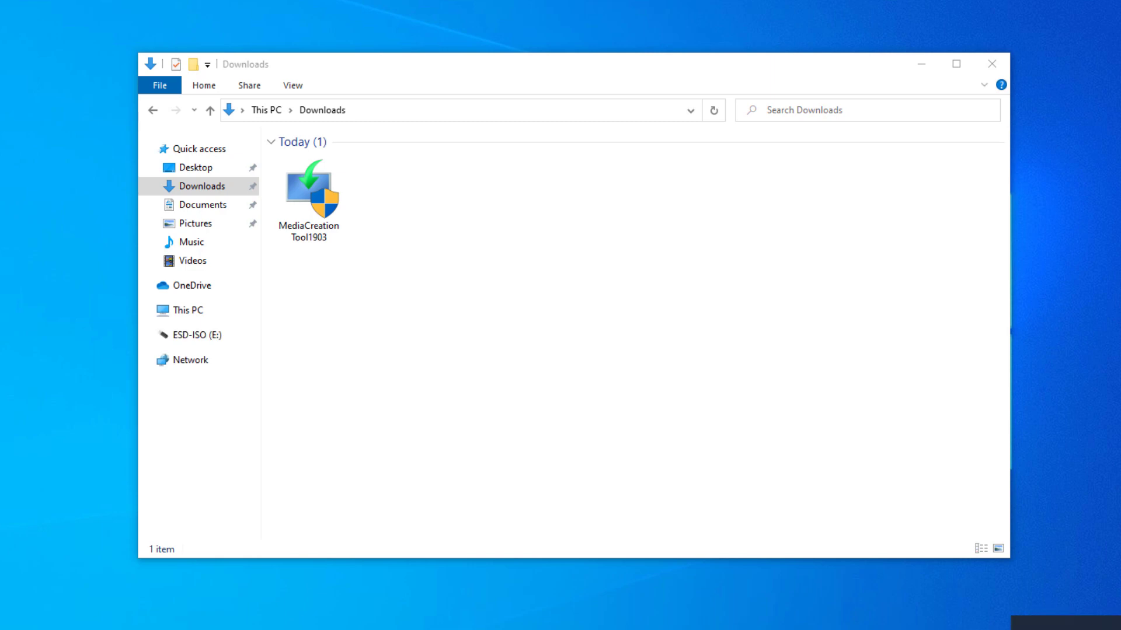
Run MediaCreationTool1903 from Downloads and choose to create installation media for another PC.
right_click(329, 193)
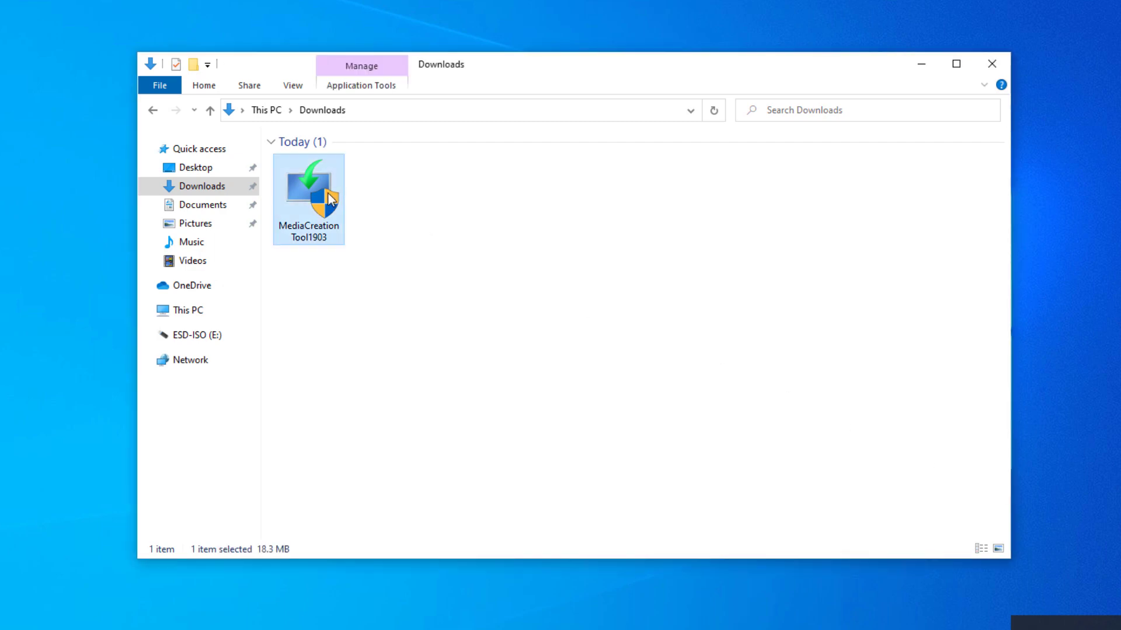
click(366, 202)
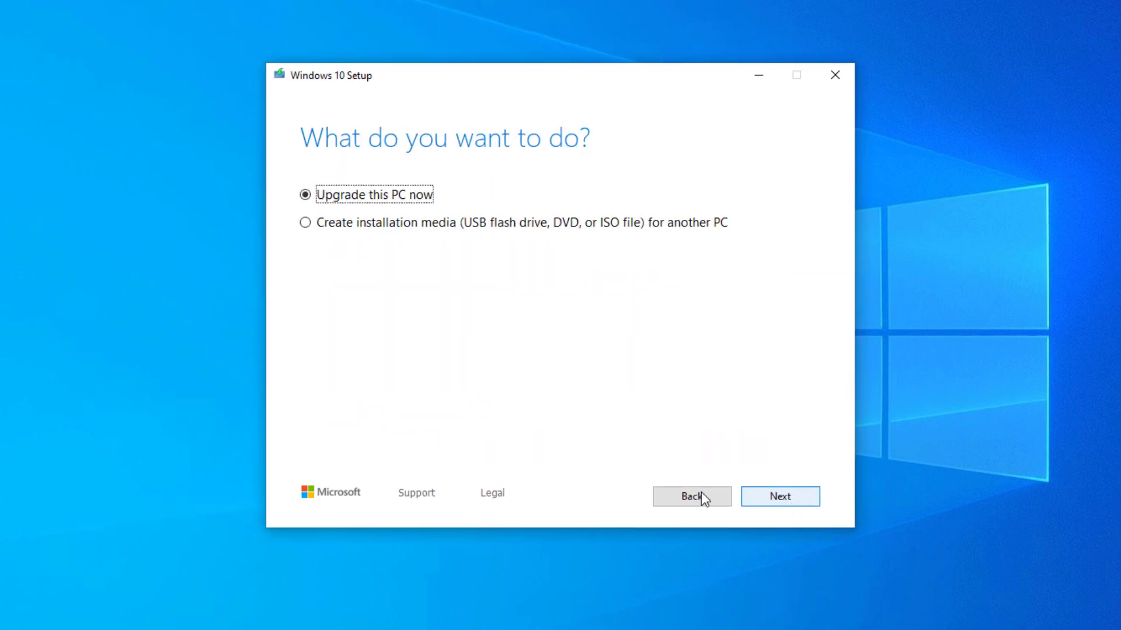
click(372, 227)
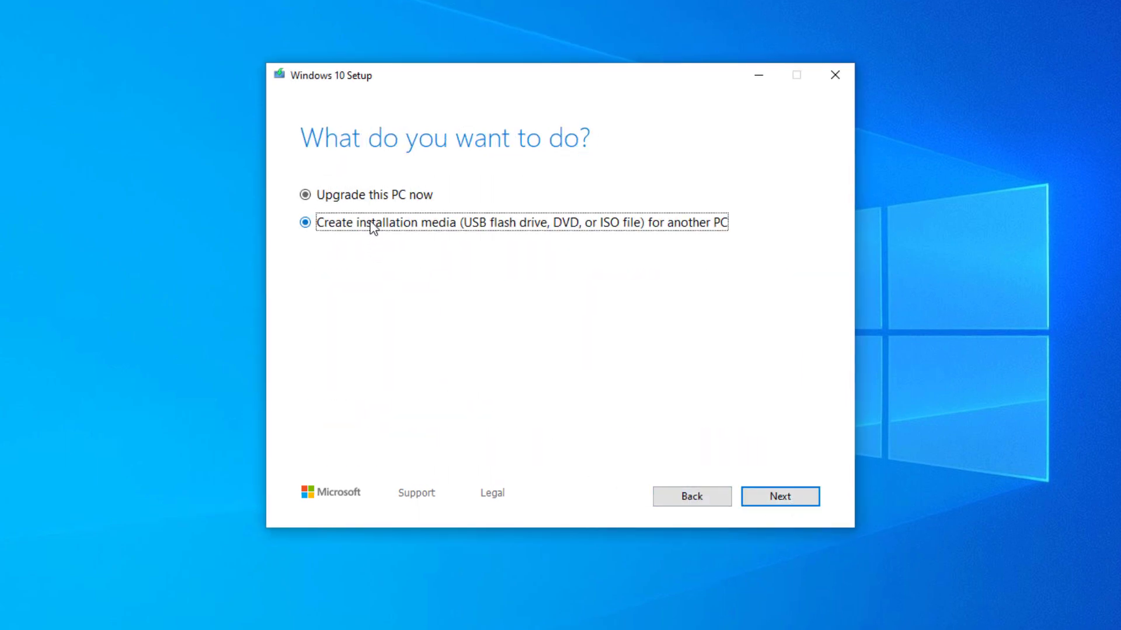
click(781, 496)
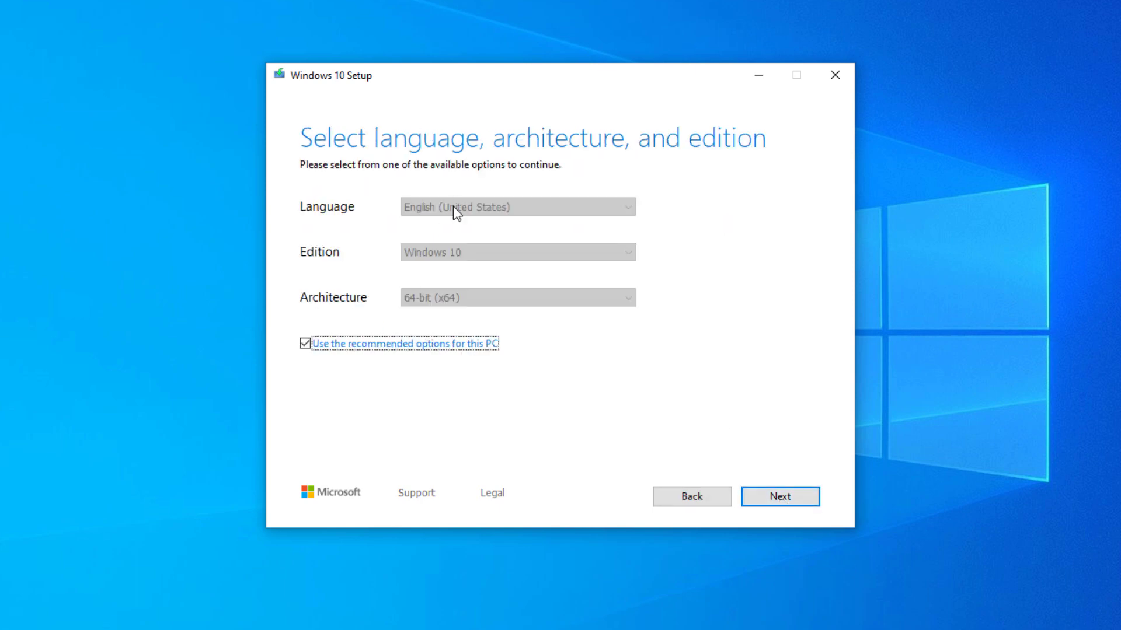
Review the architecture choices with the recommended options temporarily turned off.
click(418, 346)
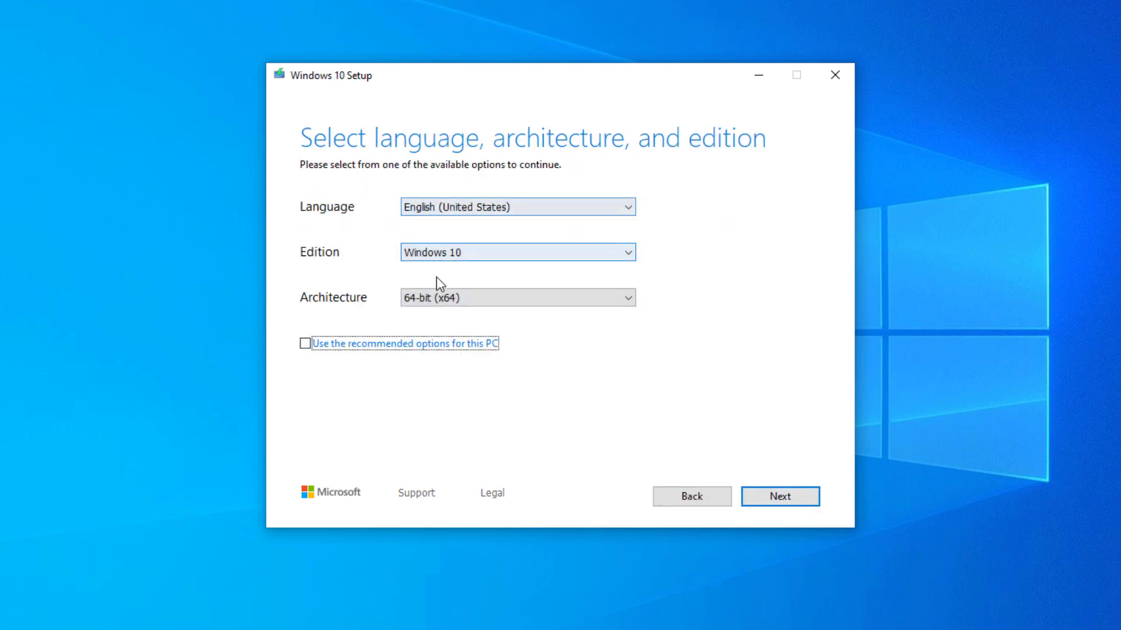
click(451, 296)
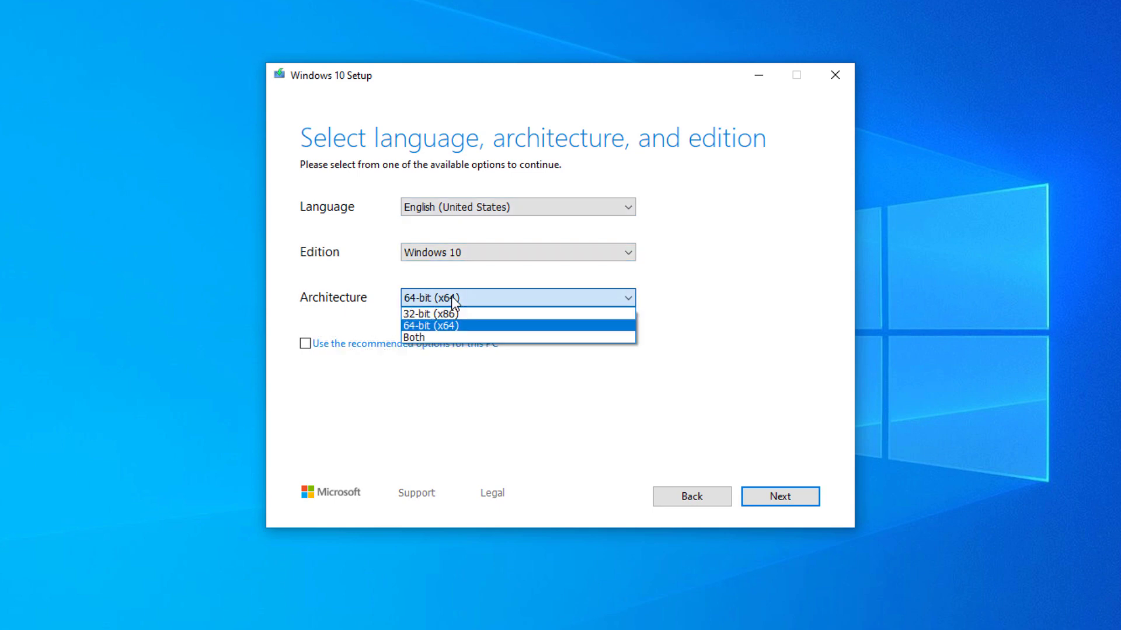
click(451, 296)
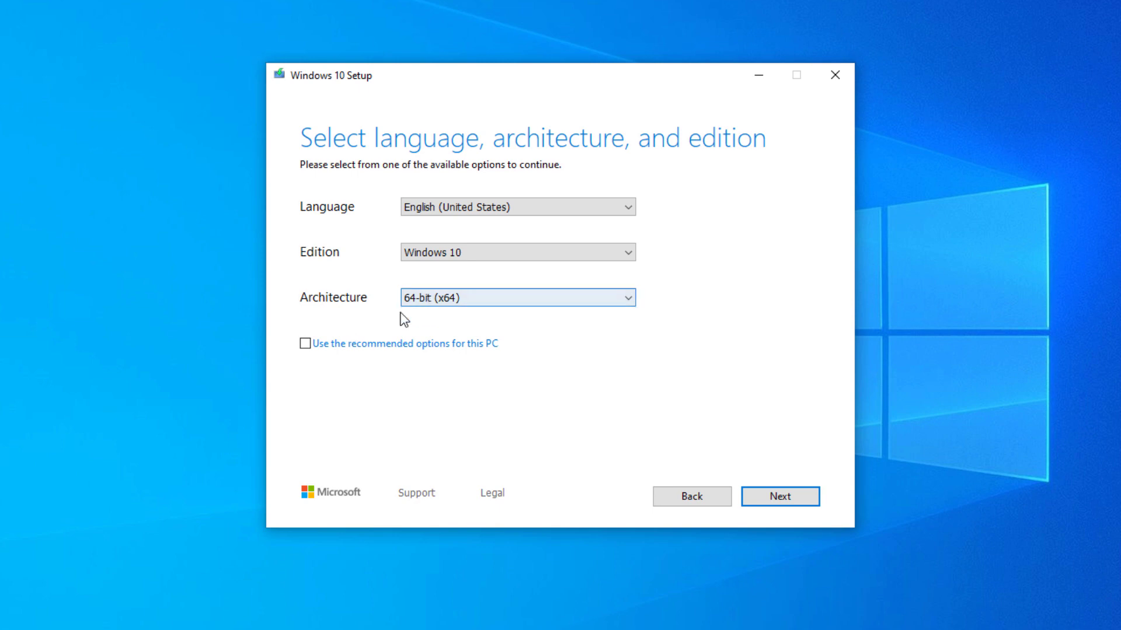
click(309, 349)
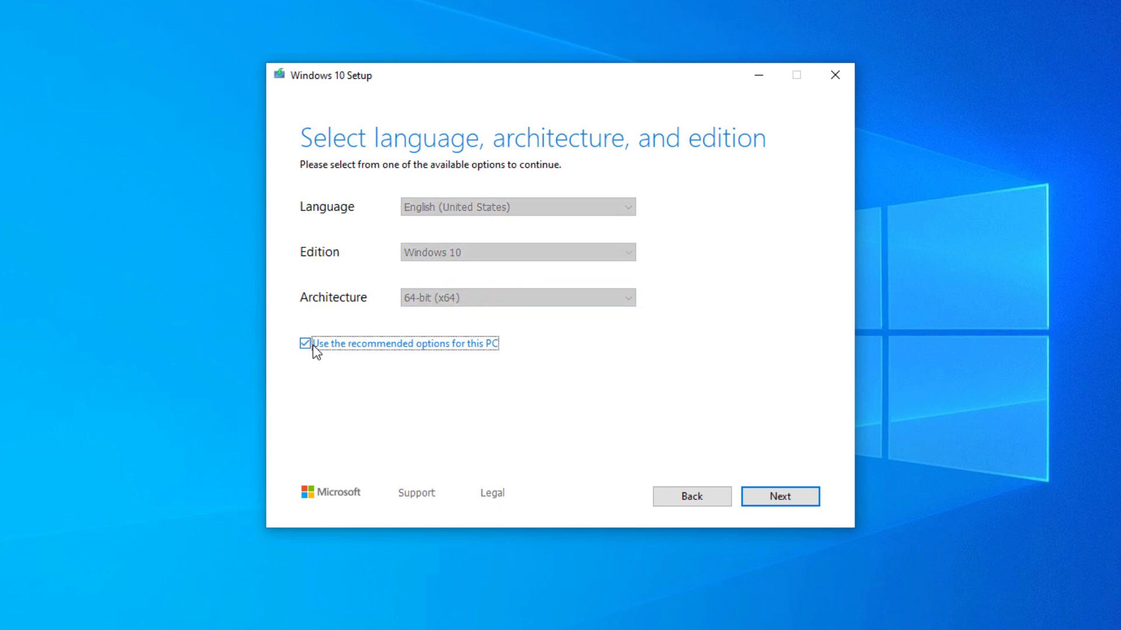
Accept the recommended language, edition and architecture, choose USB flash drive as the media, and proceed with drive E: (ESD-ISO).
click(782, 499)
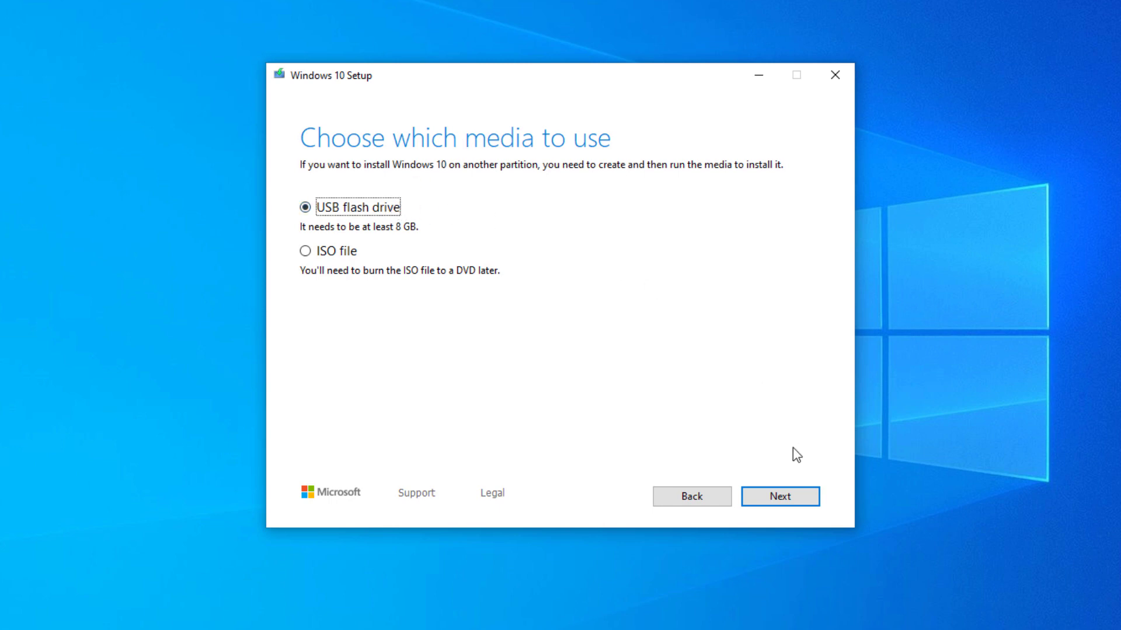
click(788, 497)
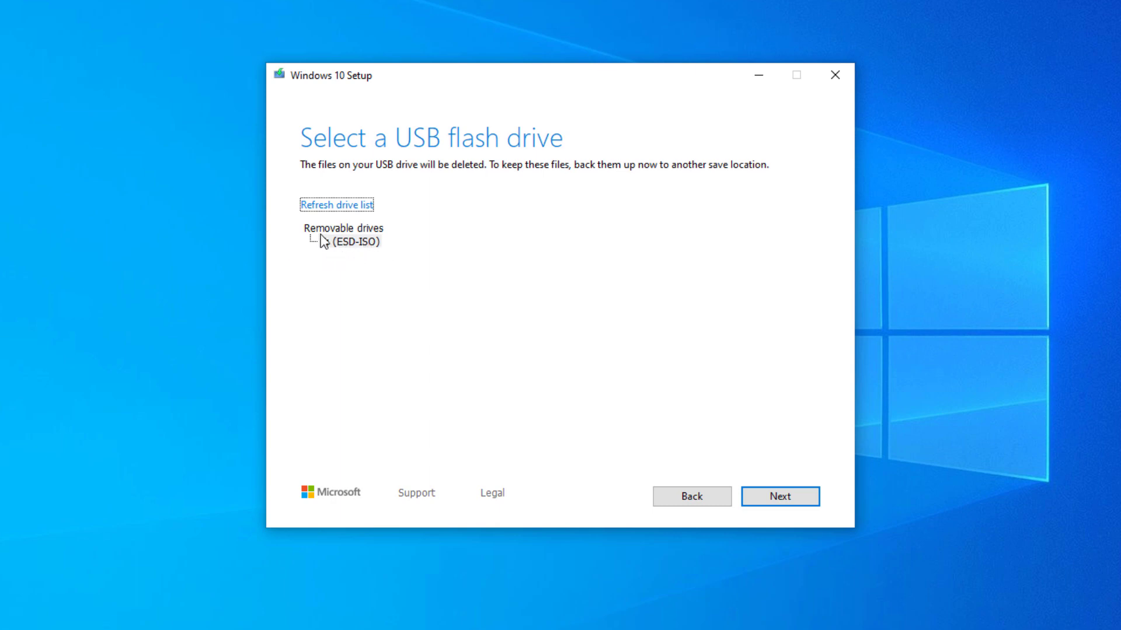
click(781, 495)
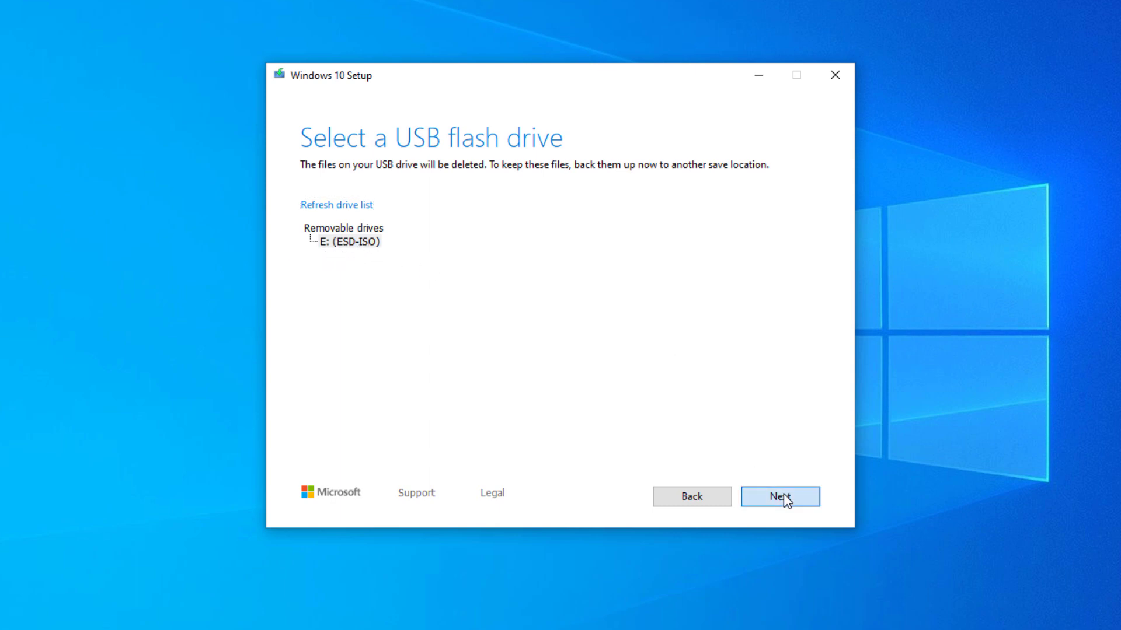